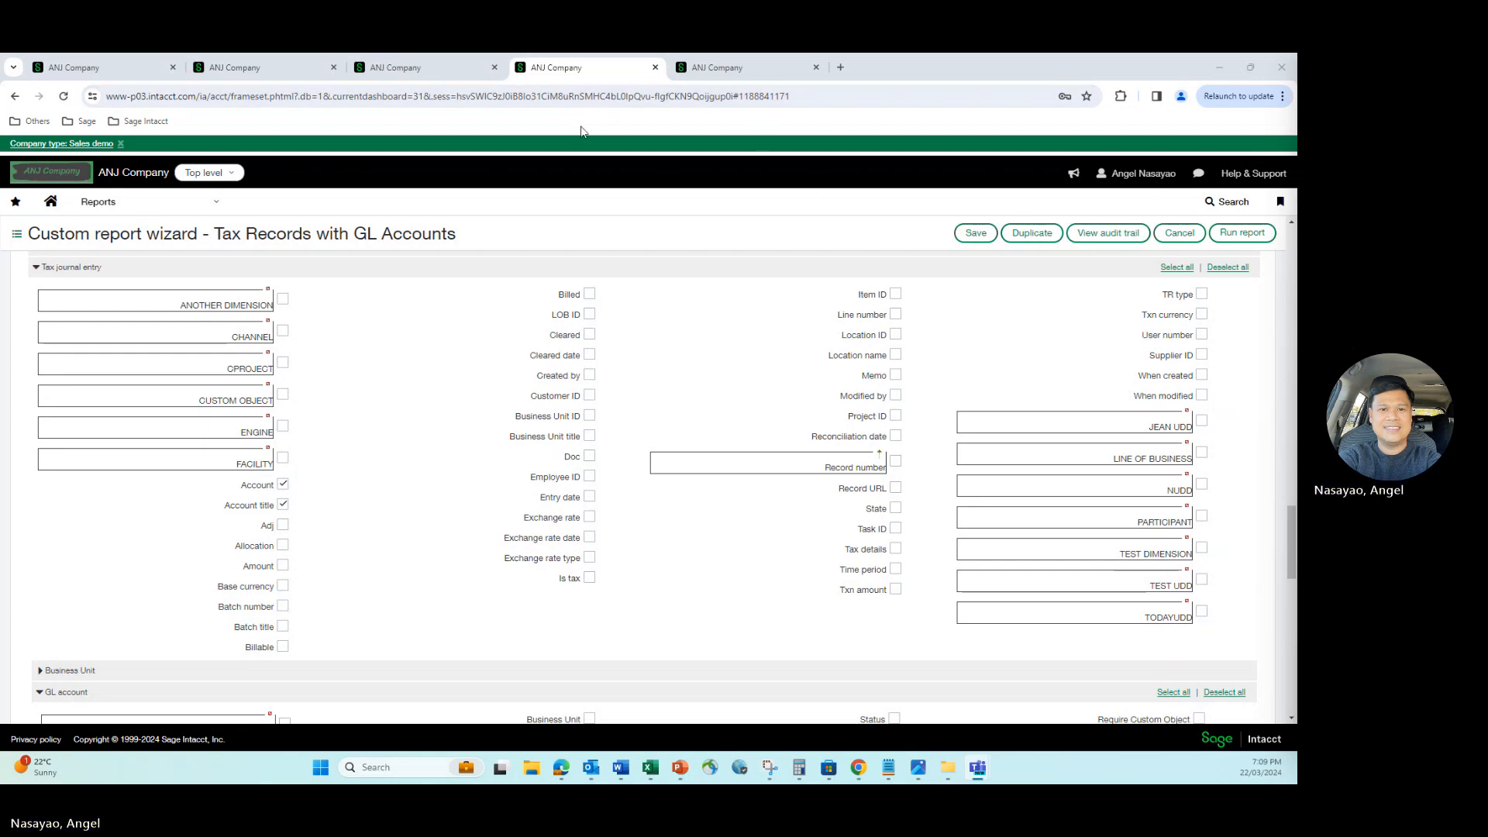
Review AP purchase invoice TAXRECAP1, checking the expense accounts on its entry lines and the first line's transaction tax
left_click(405, 69)
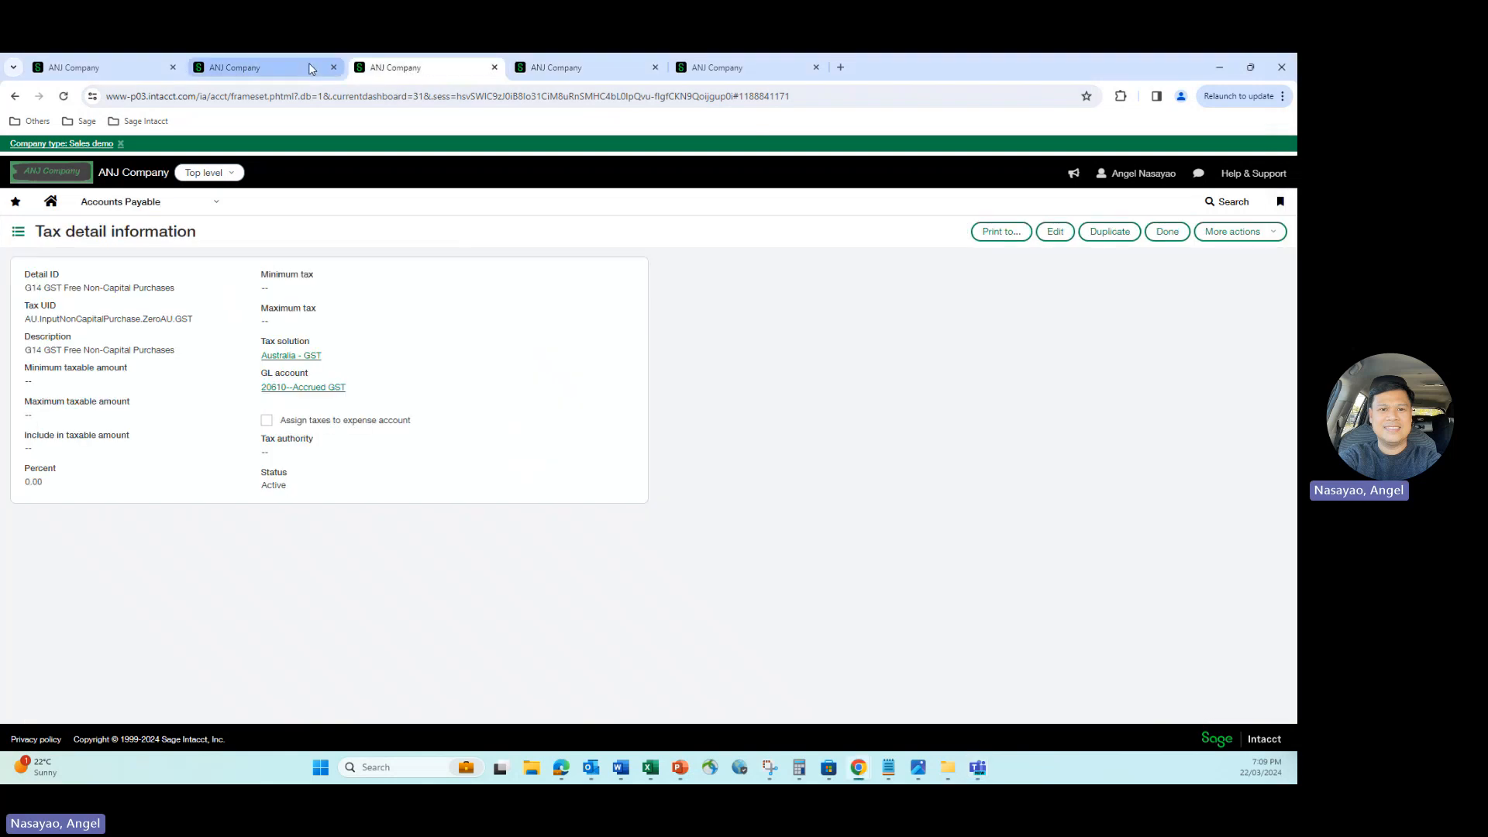
left_click(116, 75)
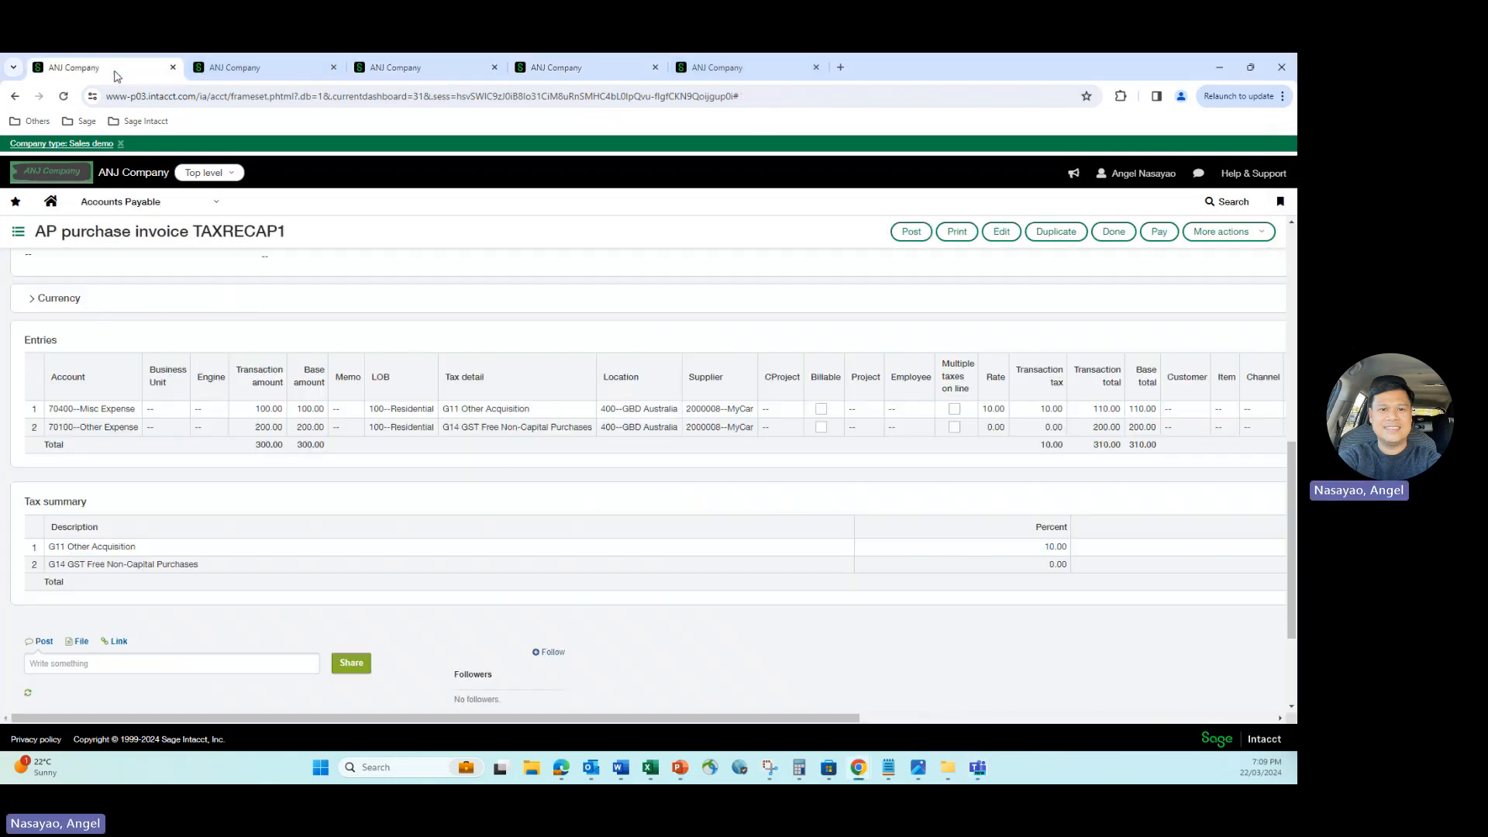
scroll(402, 443, "up", 5)
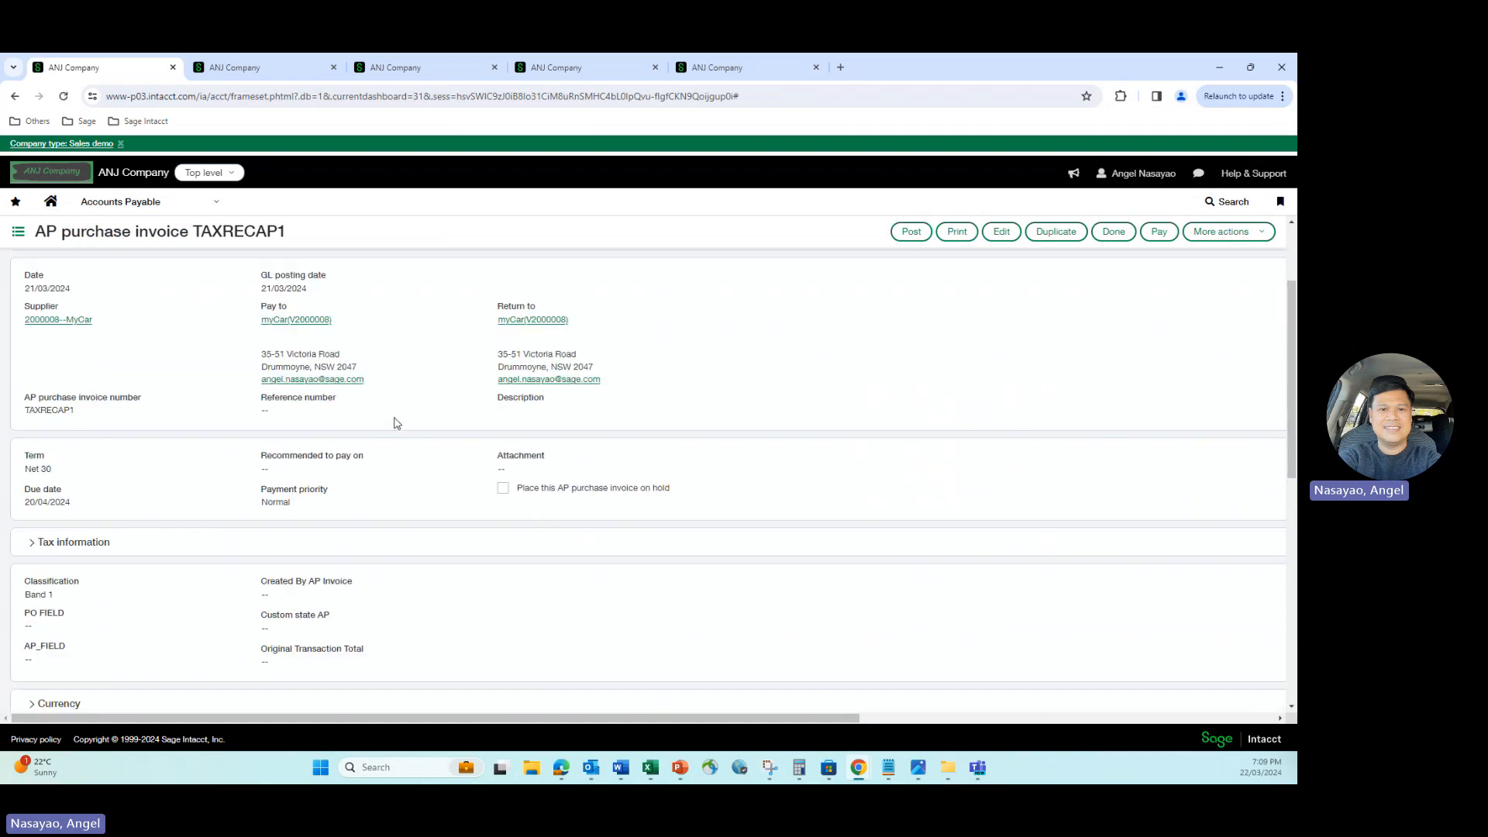
scroll(165, 341, "down", 4)
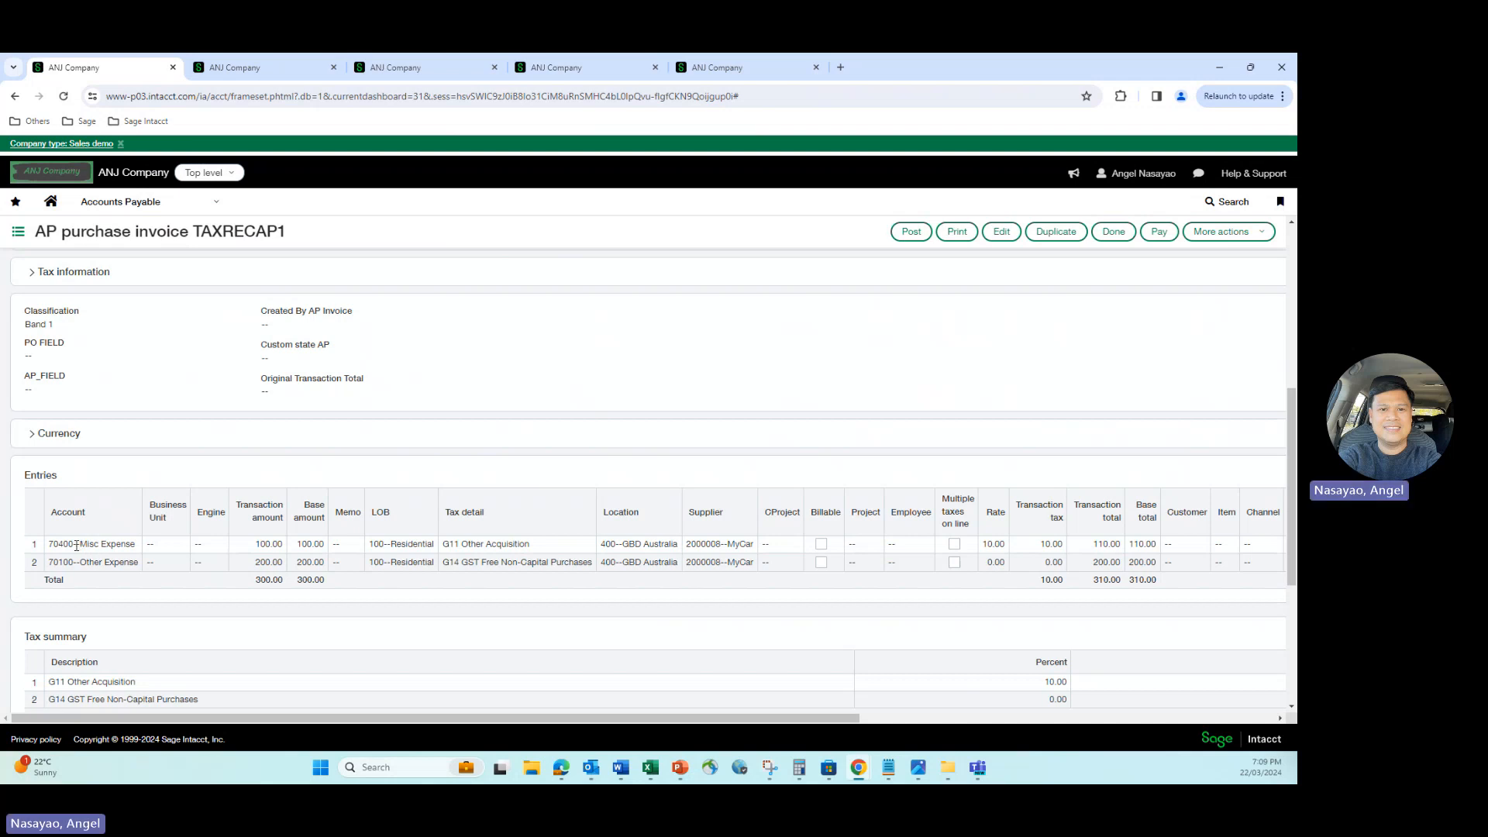
left_click_drag(76, 546, 135, 564)
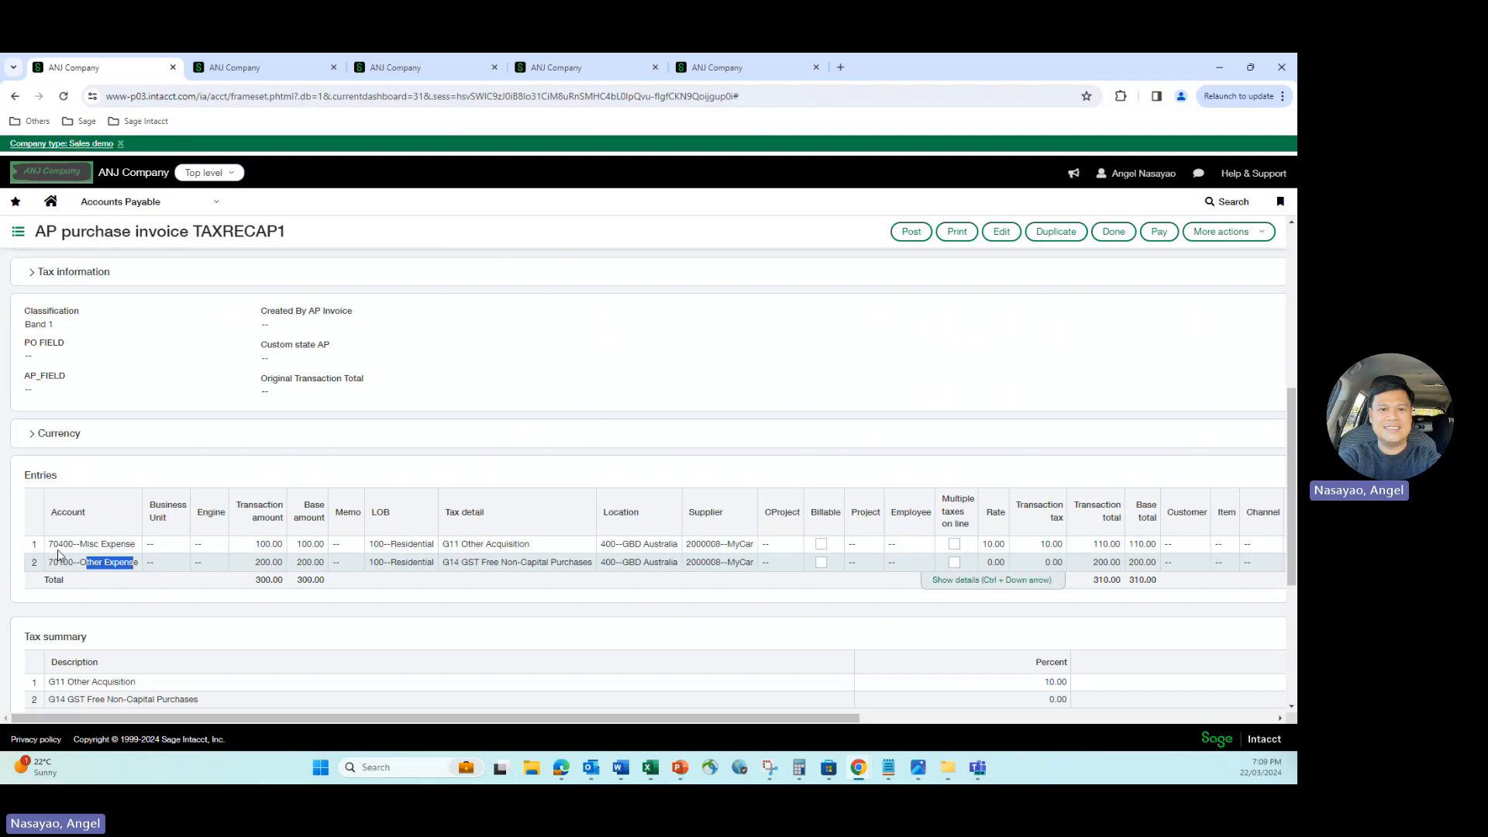
left_click_drag(67, 545, 139, 563)
left_click_drag(1045, 543, 1050, 544)
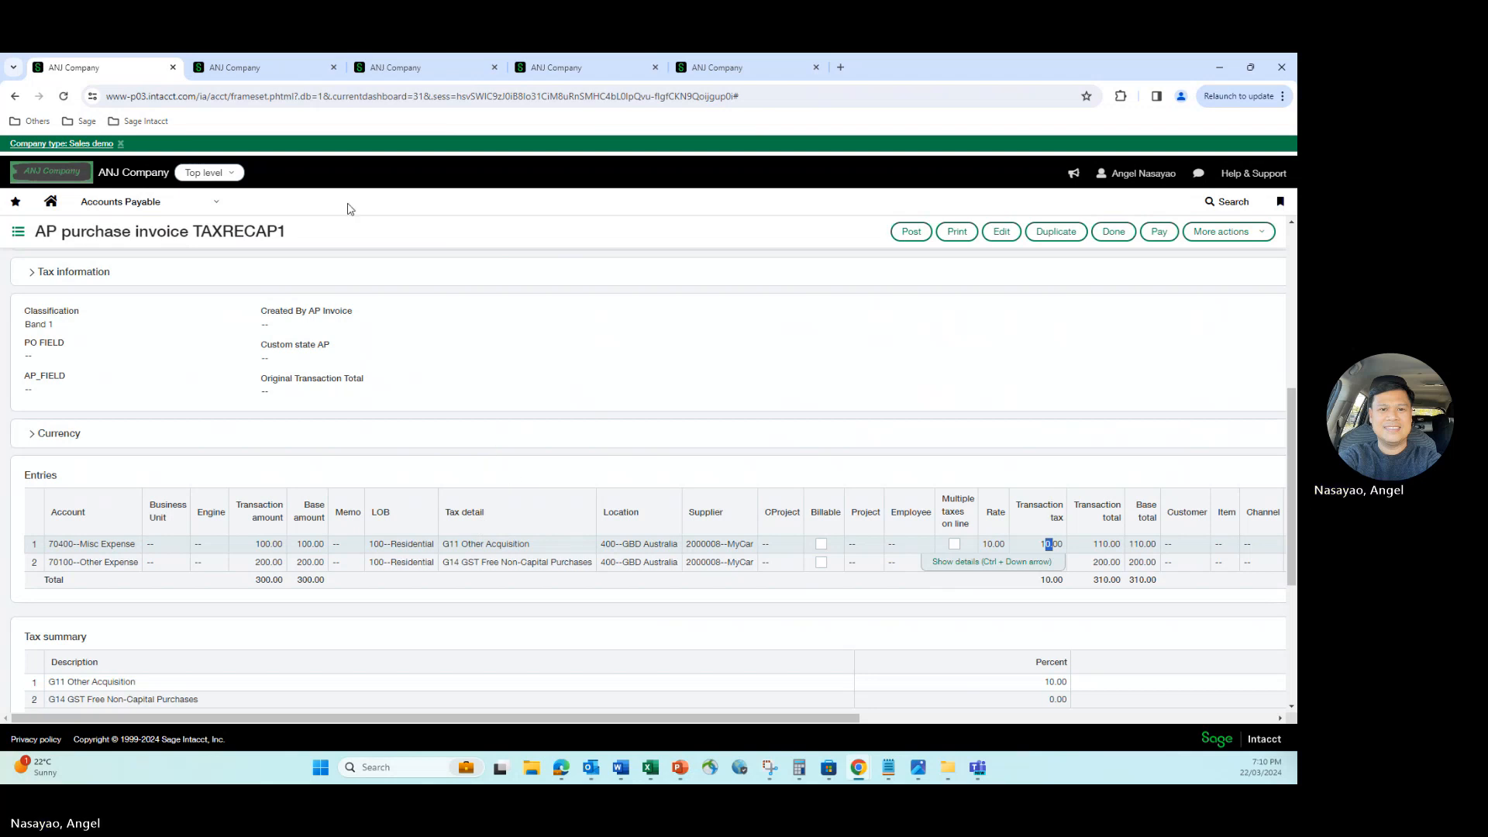
Examine the tax detail records G11 Other Acquisition and G14 GST Free Non-Capital Purchases, including their GL accounts
left_click(268, 72)
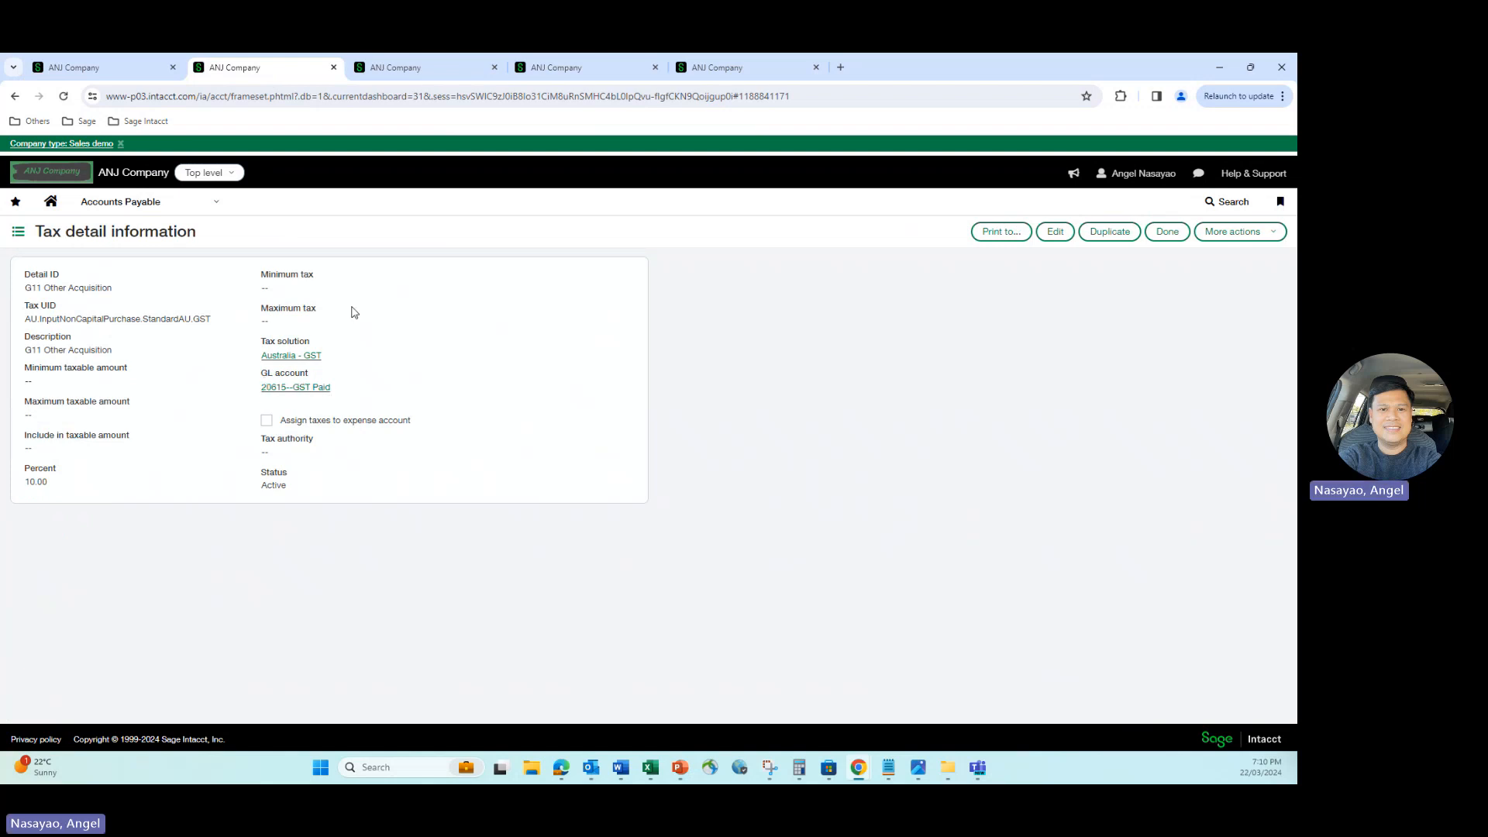
left_click(413, 68)
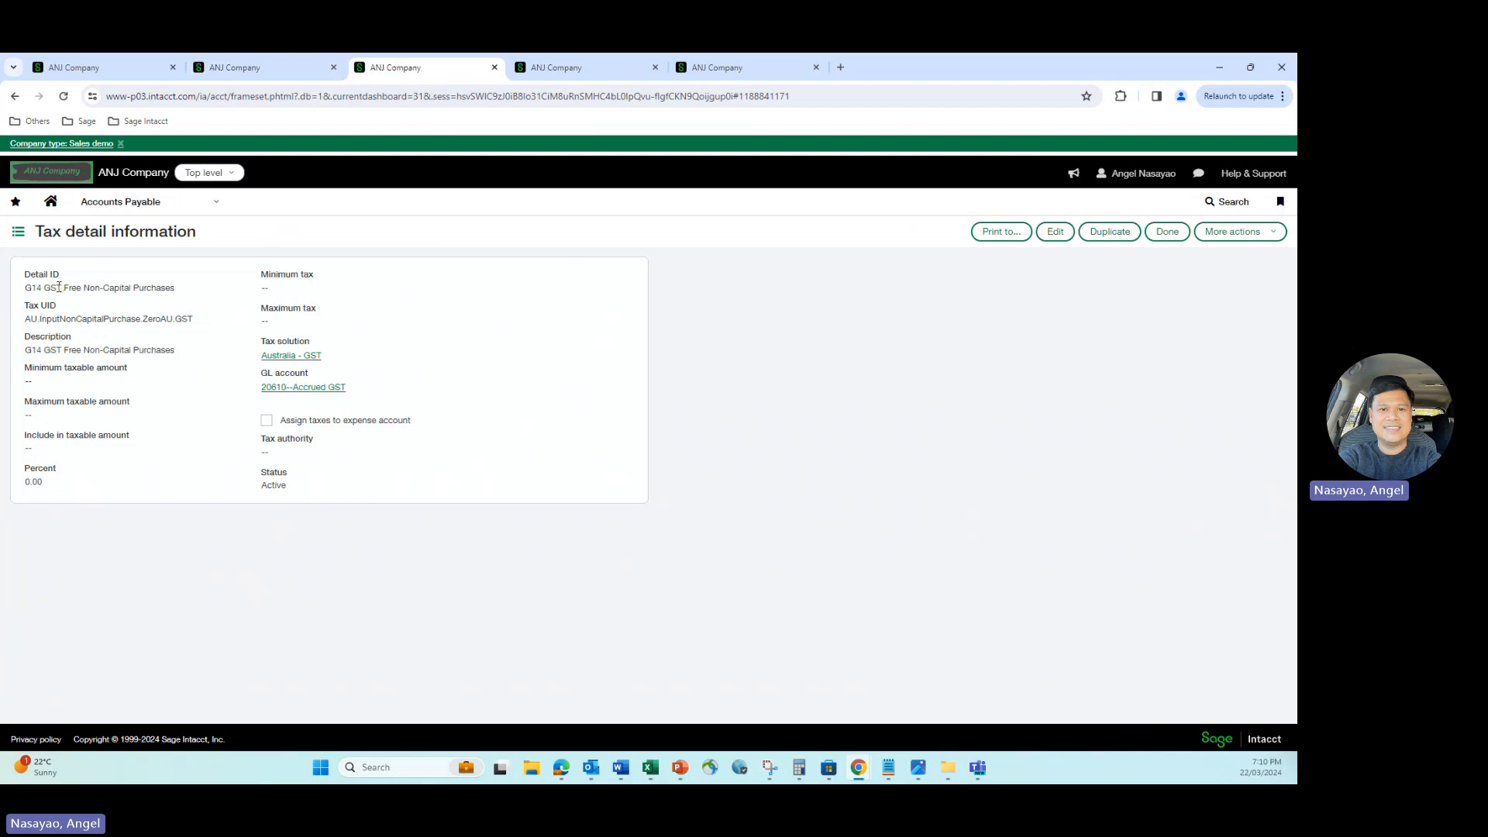
left_click_drag(37, 290, 61, 290)
left_click(796, 387)
Go to the Select data source step of the Tax Records with GL Accounts custom report to check its primary data source
left_click(542, 70)
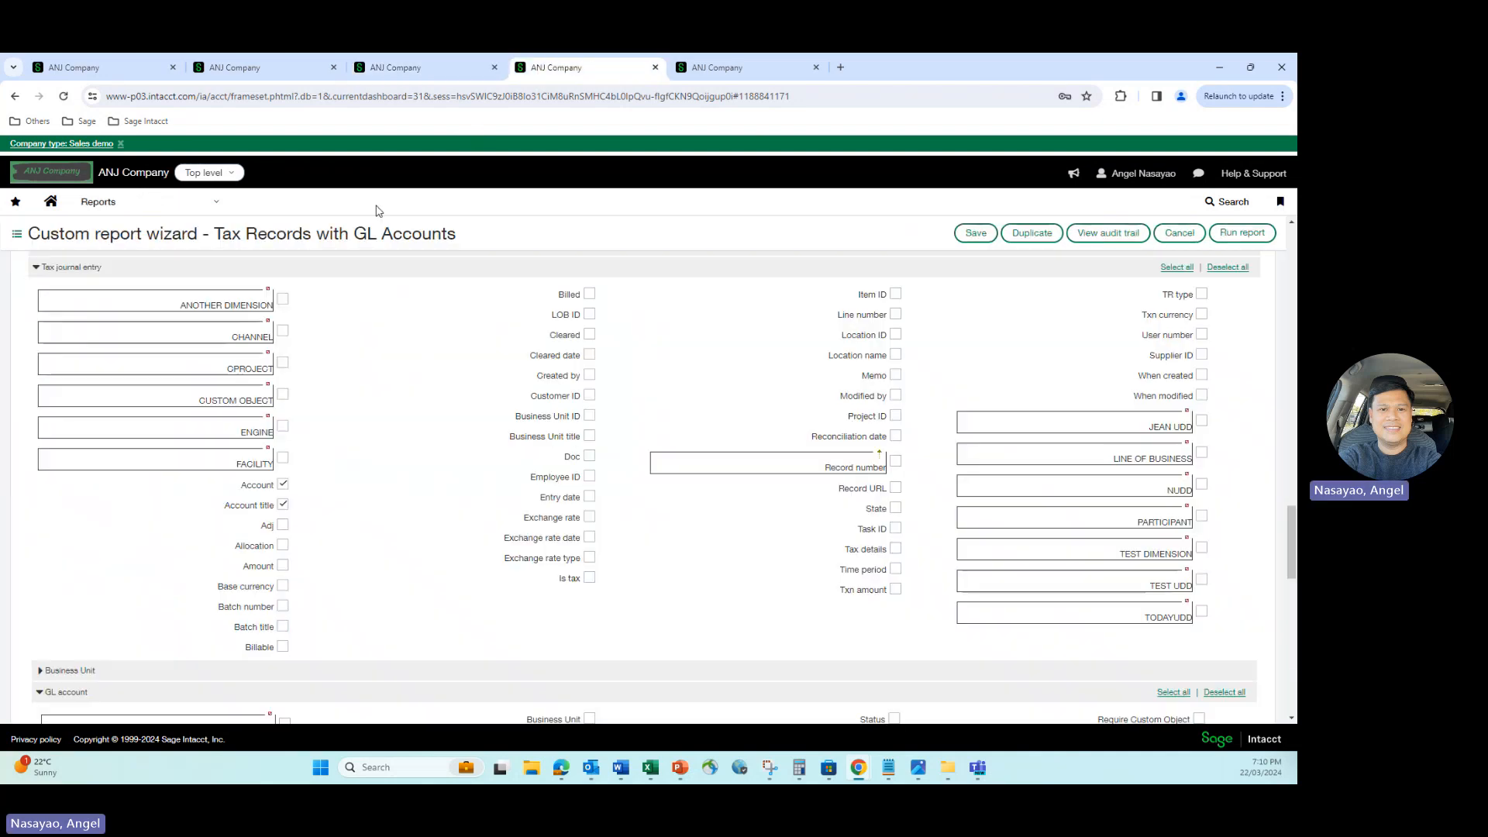
scroll(725, 469, "up", 10)
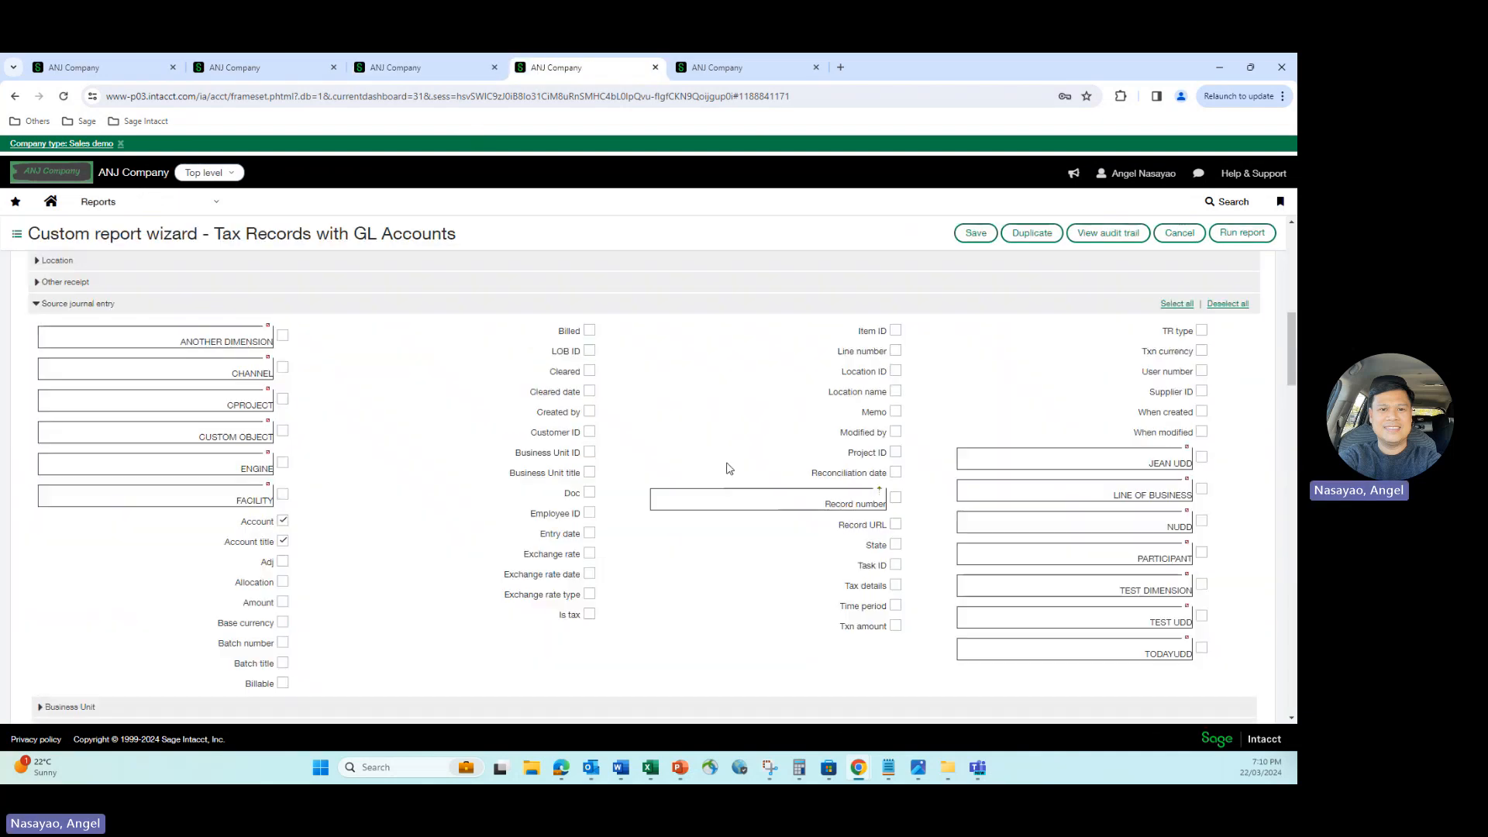
scroll(727, 468, "up", 5)
left_click(1042, 286)
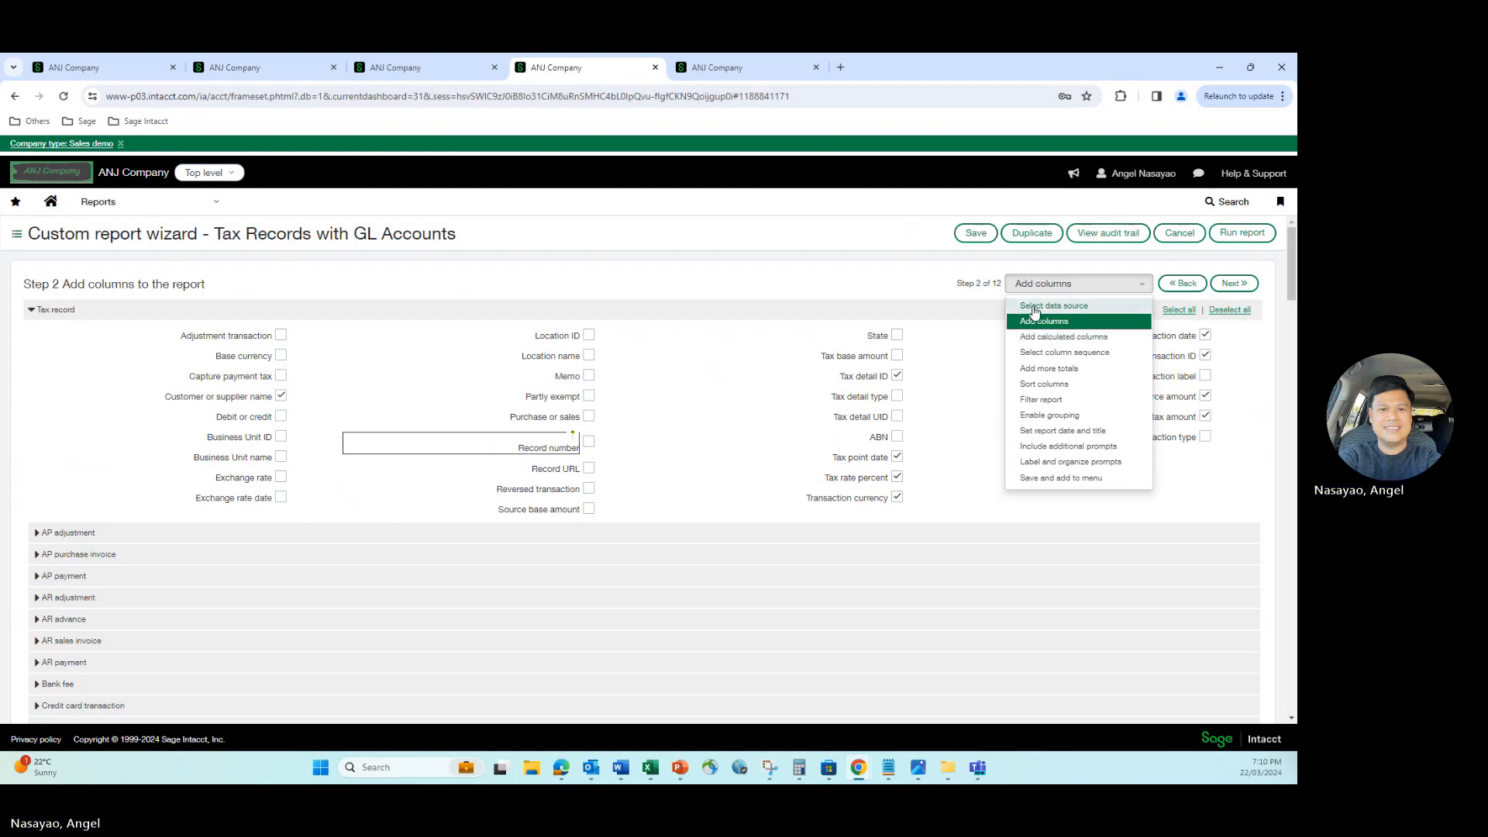
left_click(1034, 307)
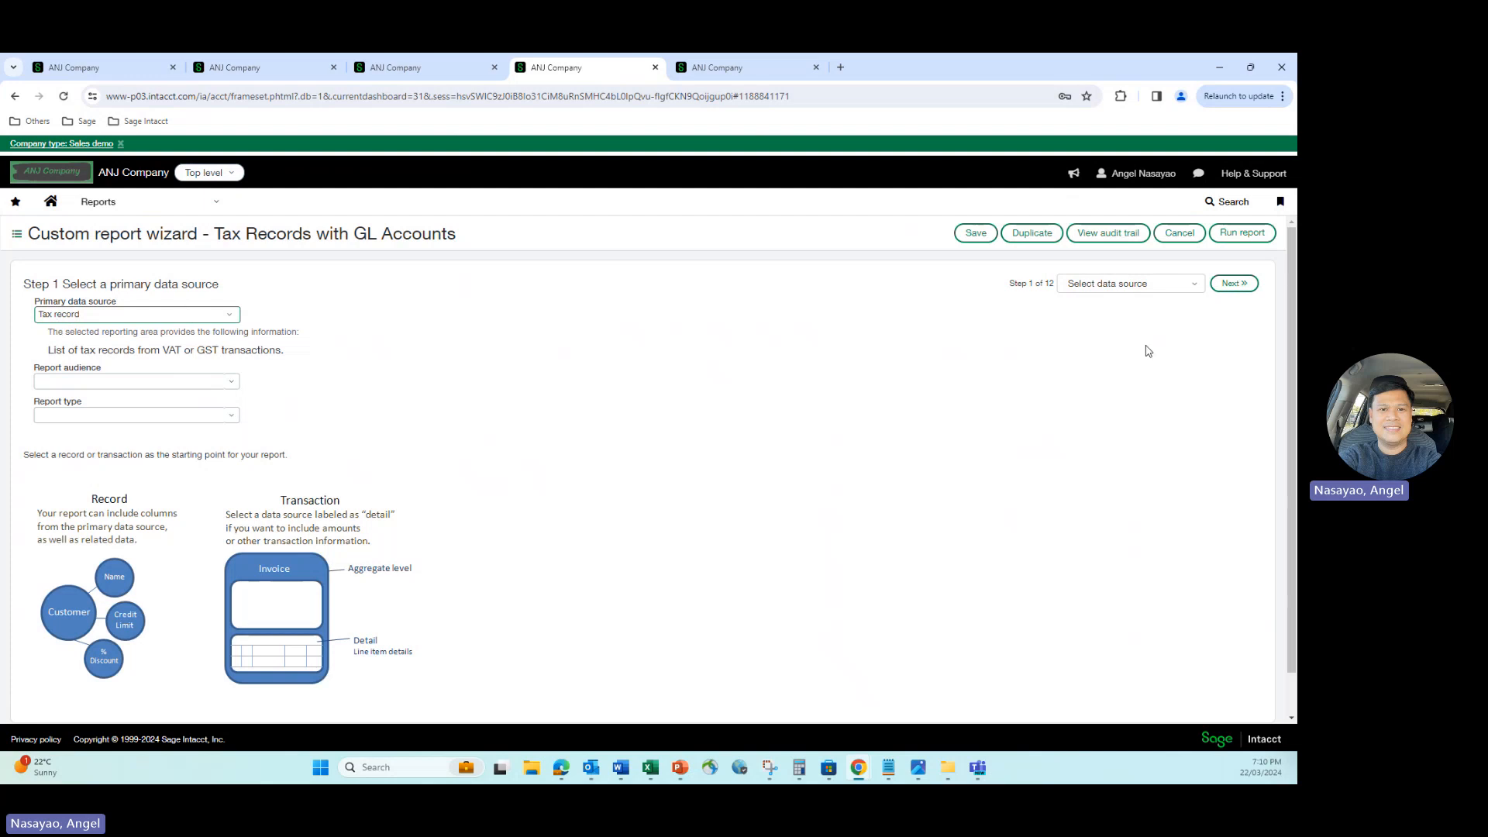
Advance to the Add columns step and review the Tax record and Source journal entry columns, cross-checking invoice TAXRECAP1's entry accounts
left_click(1230, 284)
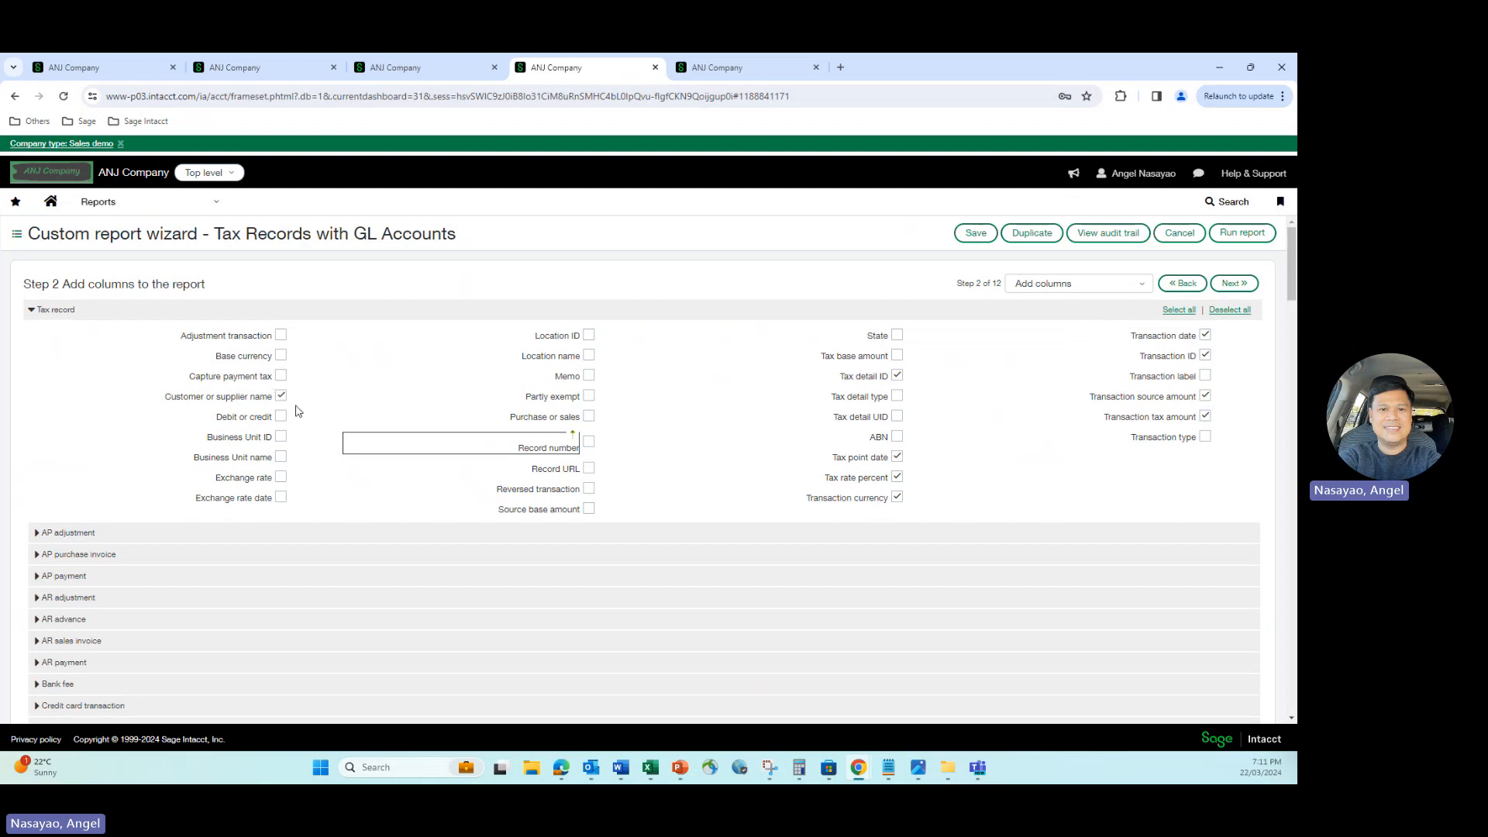
scroll(298, 411, "down", 8)
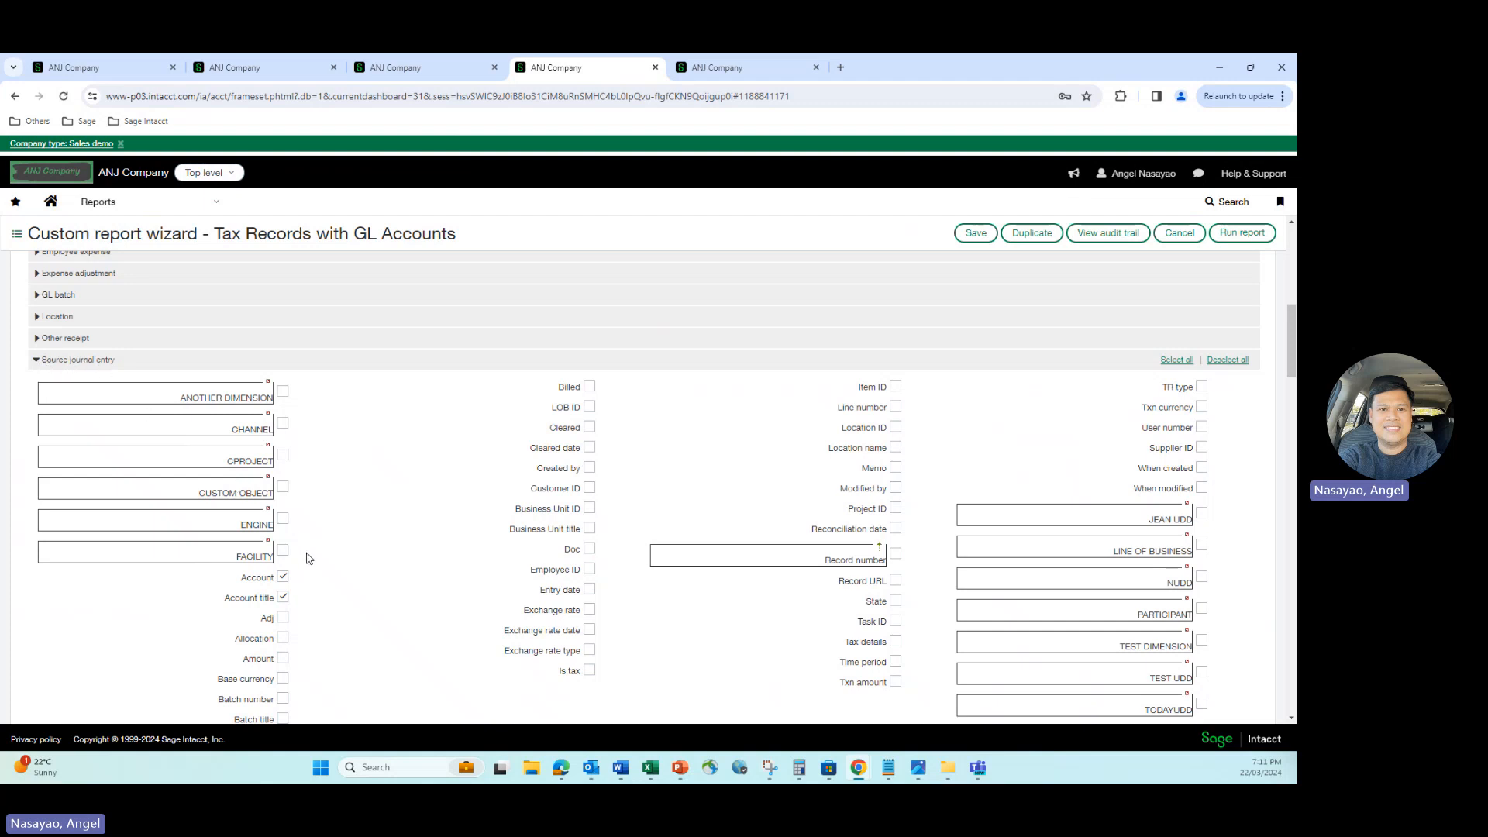
scroll(311, 555, "down", 1)
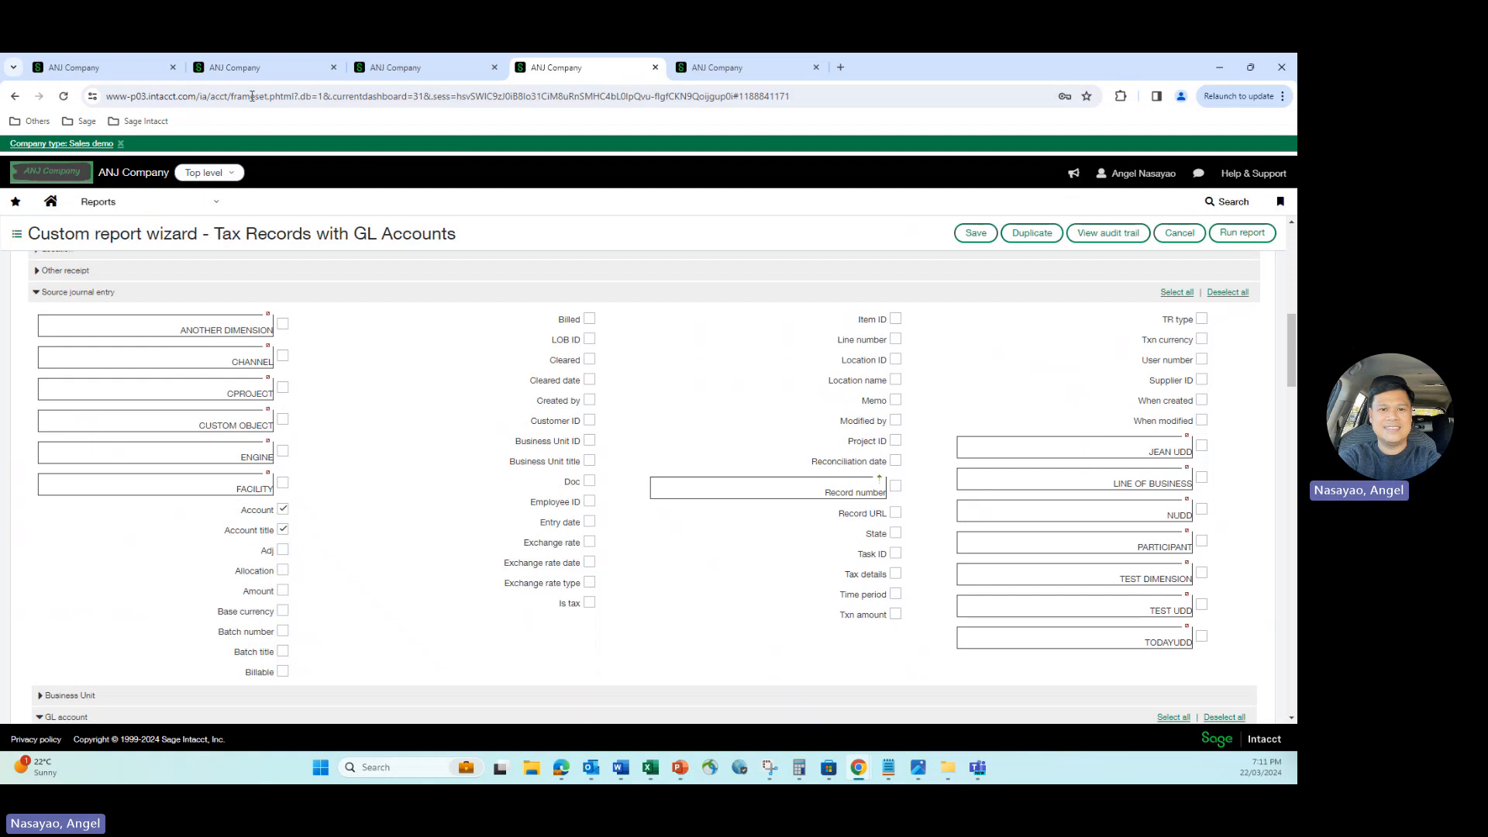
left_click(120, 75)
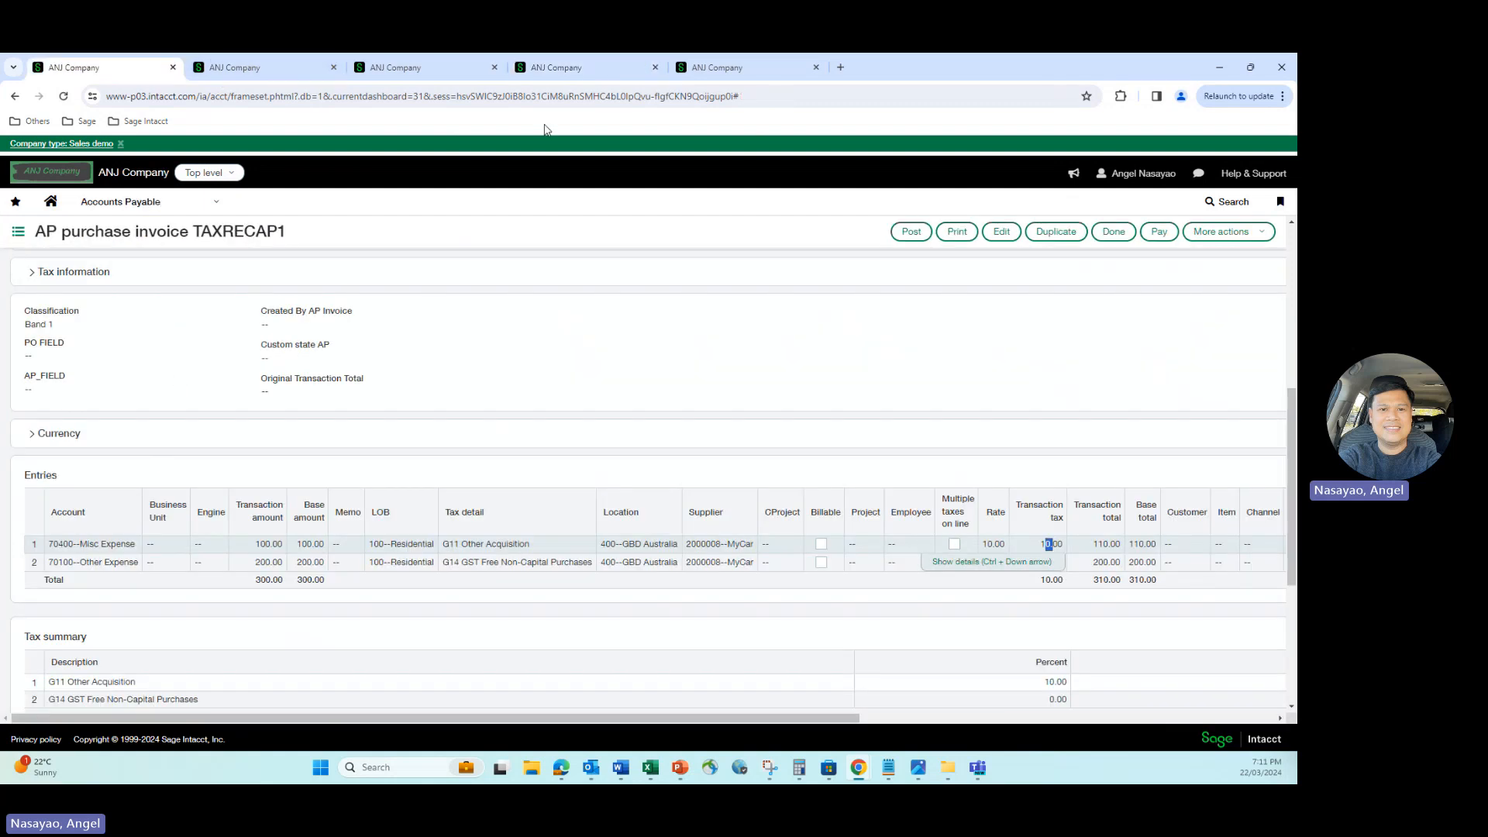
left_click(556, 74)
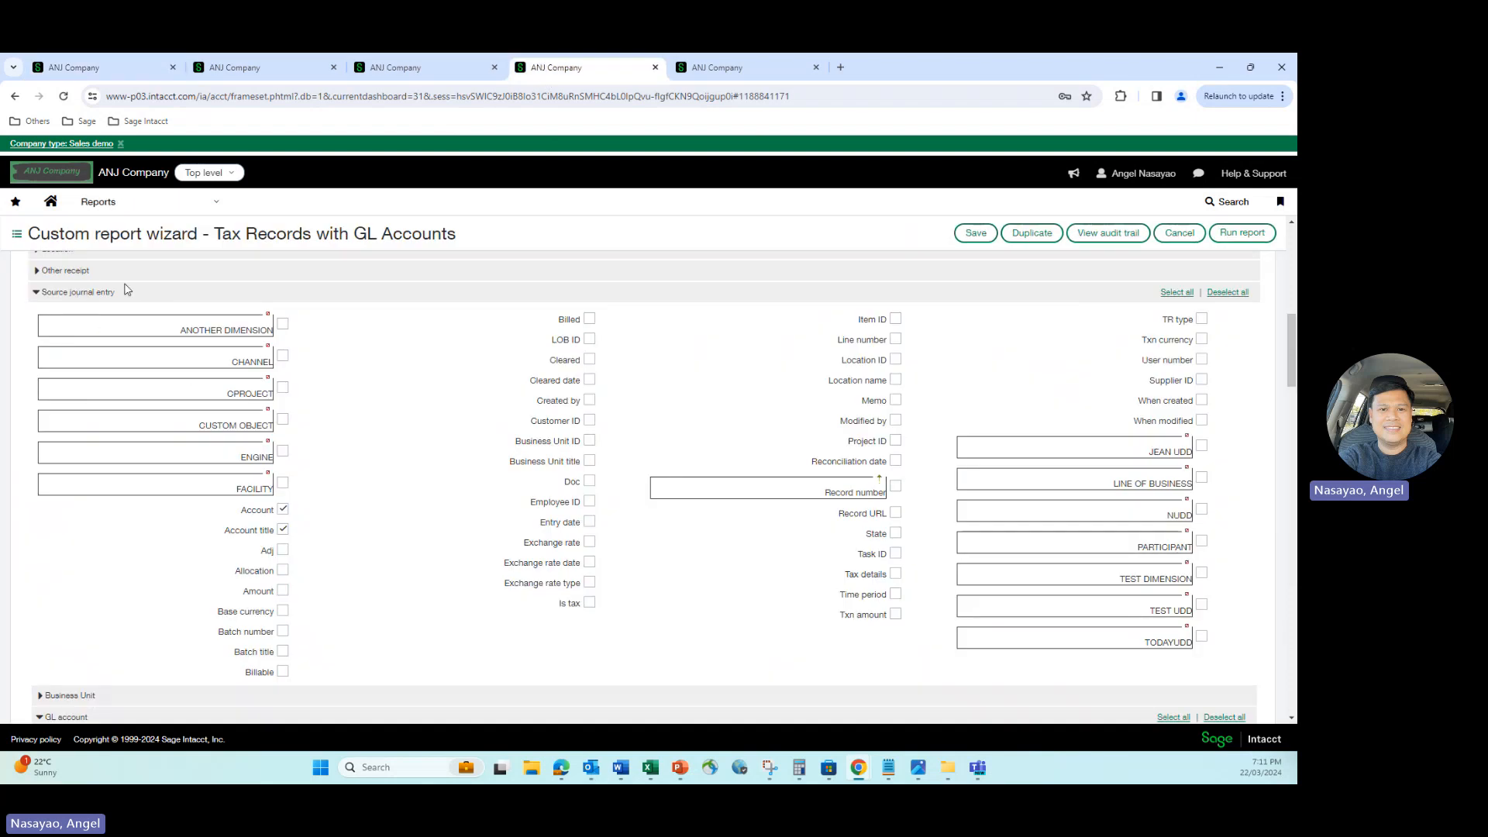
Examine which account columns are selected under Source journal entry and its nested GL account section
scroll(185, 349, "down", 1)
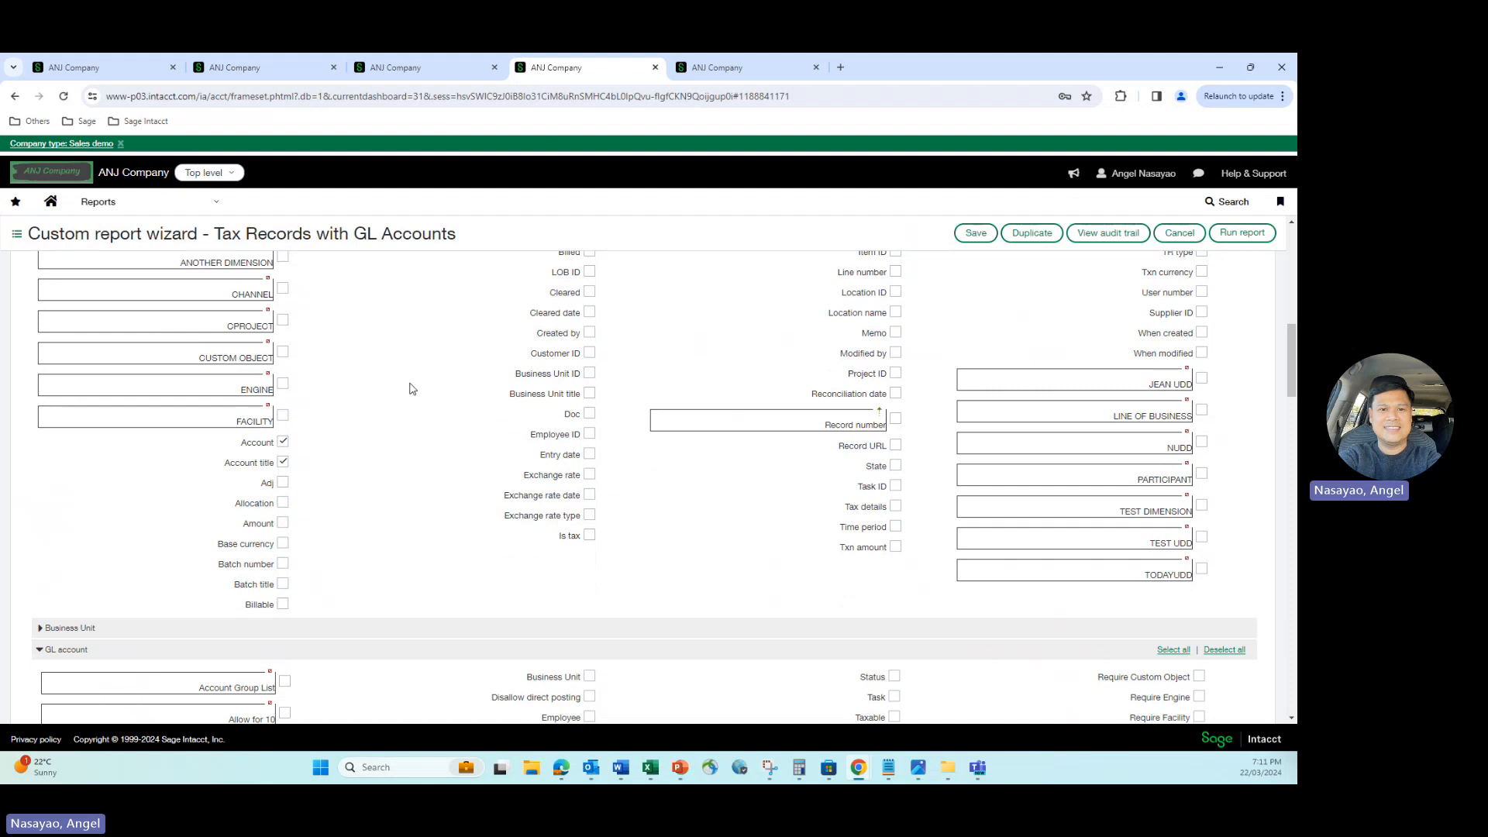
scroll(483, 374, "down", 2)
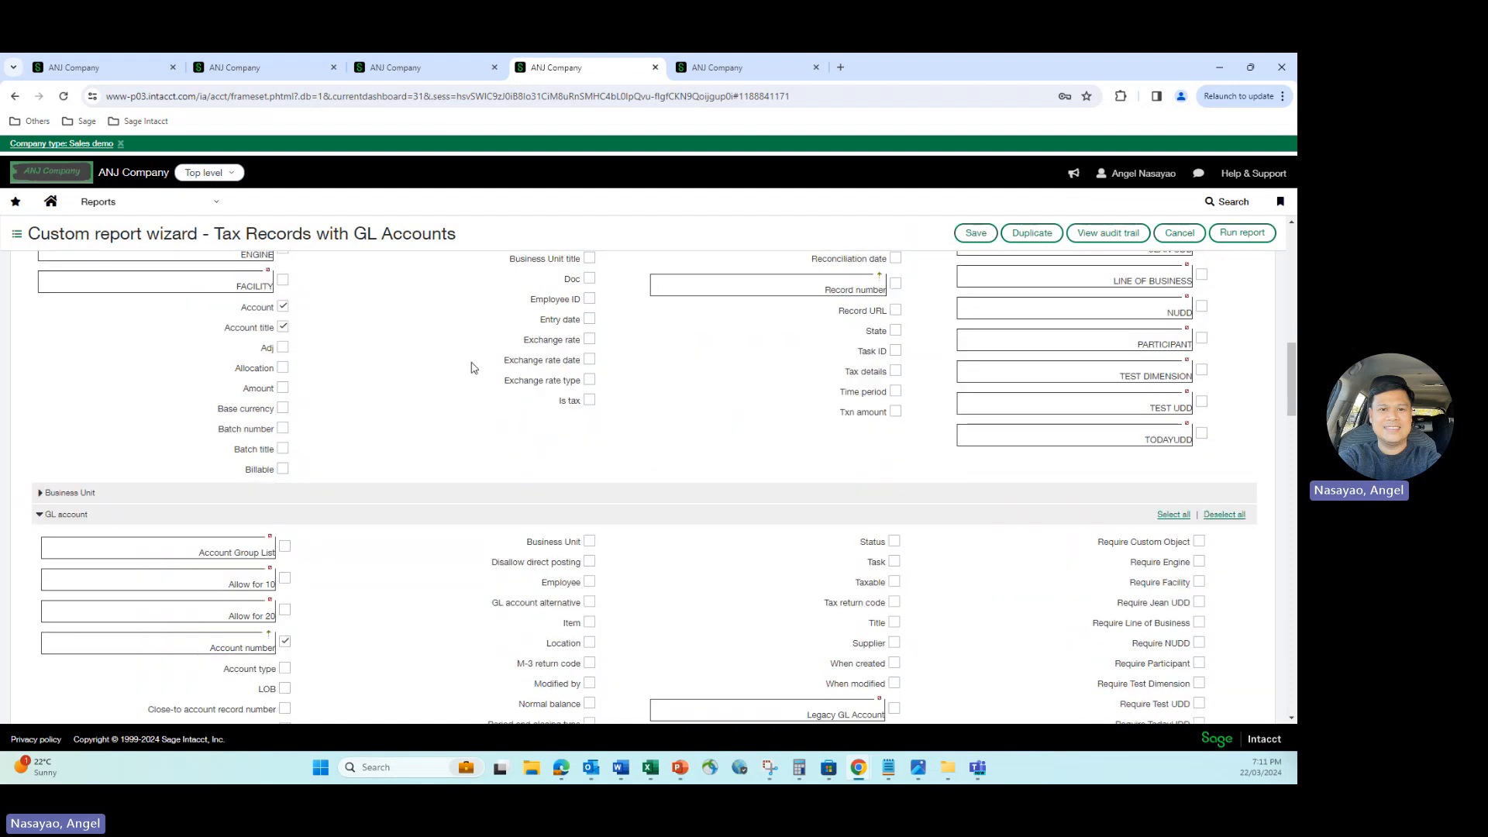
scroll(475, 372, "up", 1)
scroll(341, 382, "up", 3)
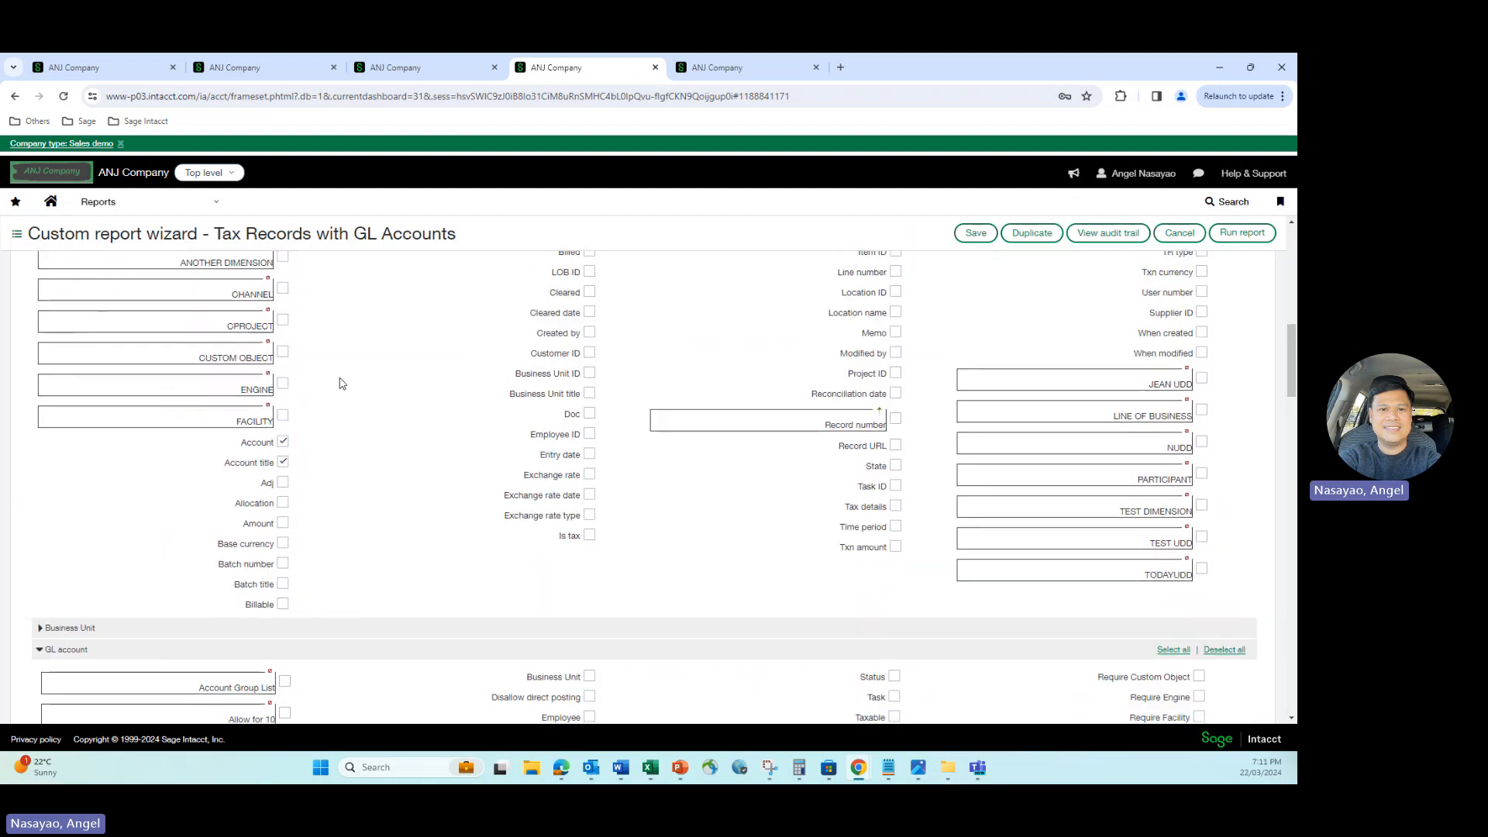
scroll(353, 458, "down", 4)
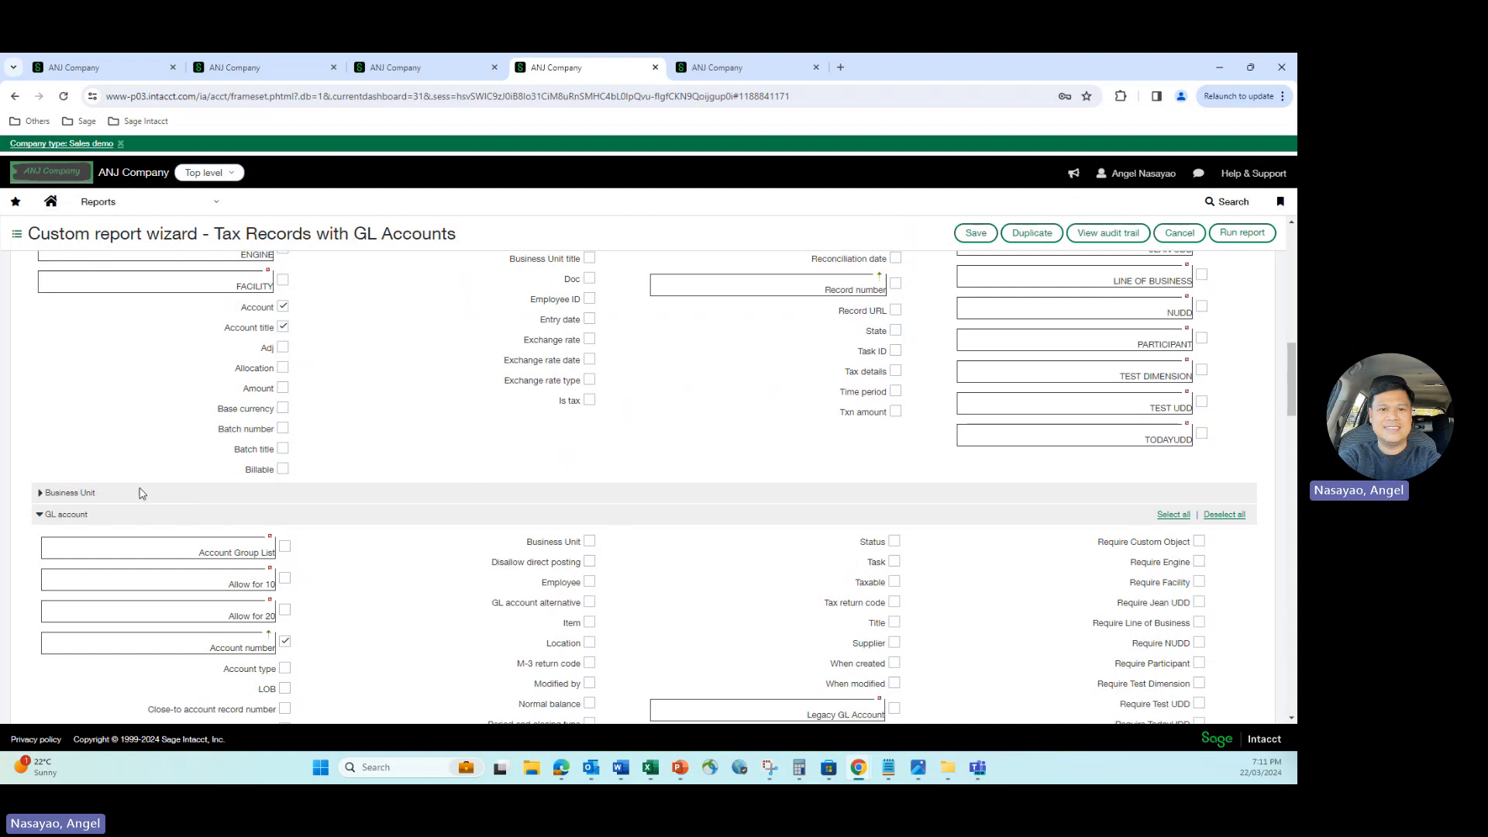
scroll(128, 506, "up", 3)
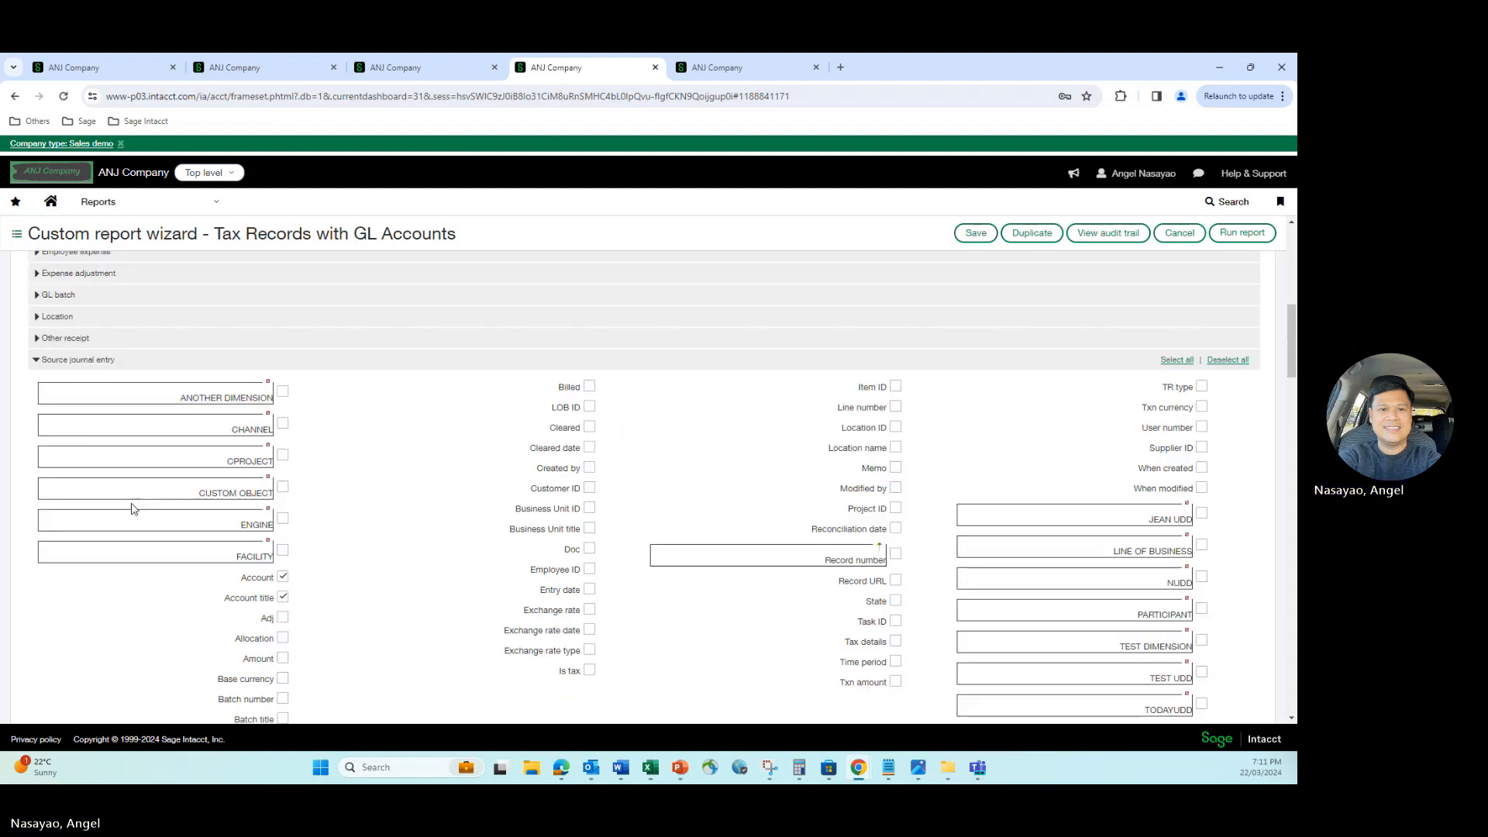
scroll(136, 509, "down", 4)
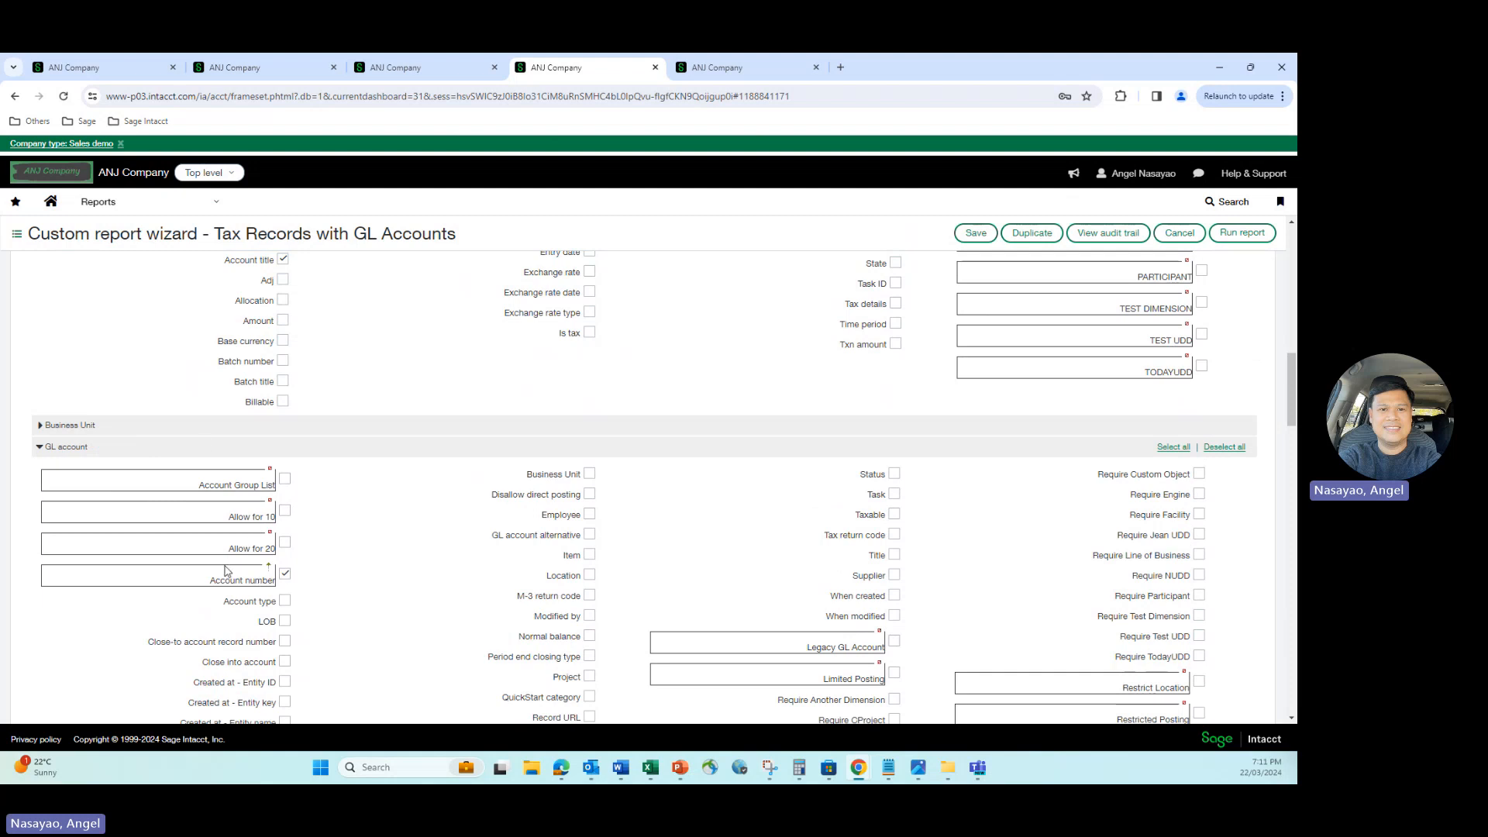
scroll(120, 521, "down", 3)
Examine which account columns are selected under Tax journal entry and its GL account section, comparing them with Source journal entry
scroll(83, 414, "down", 5)
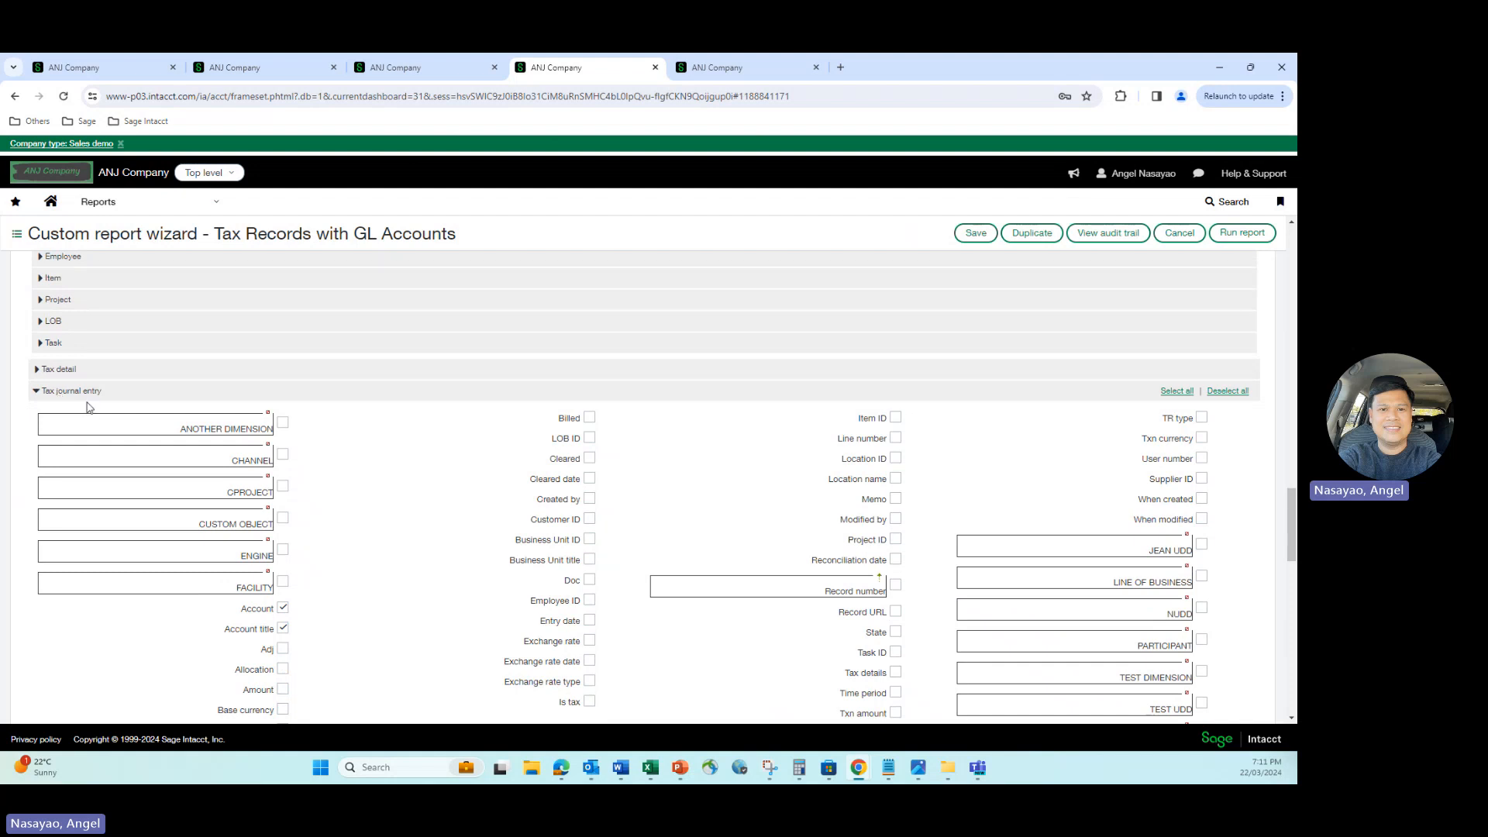
scroll(163, 435, "up", 1)
scroll(164, 434, "up", 10)
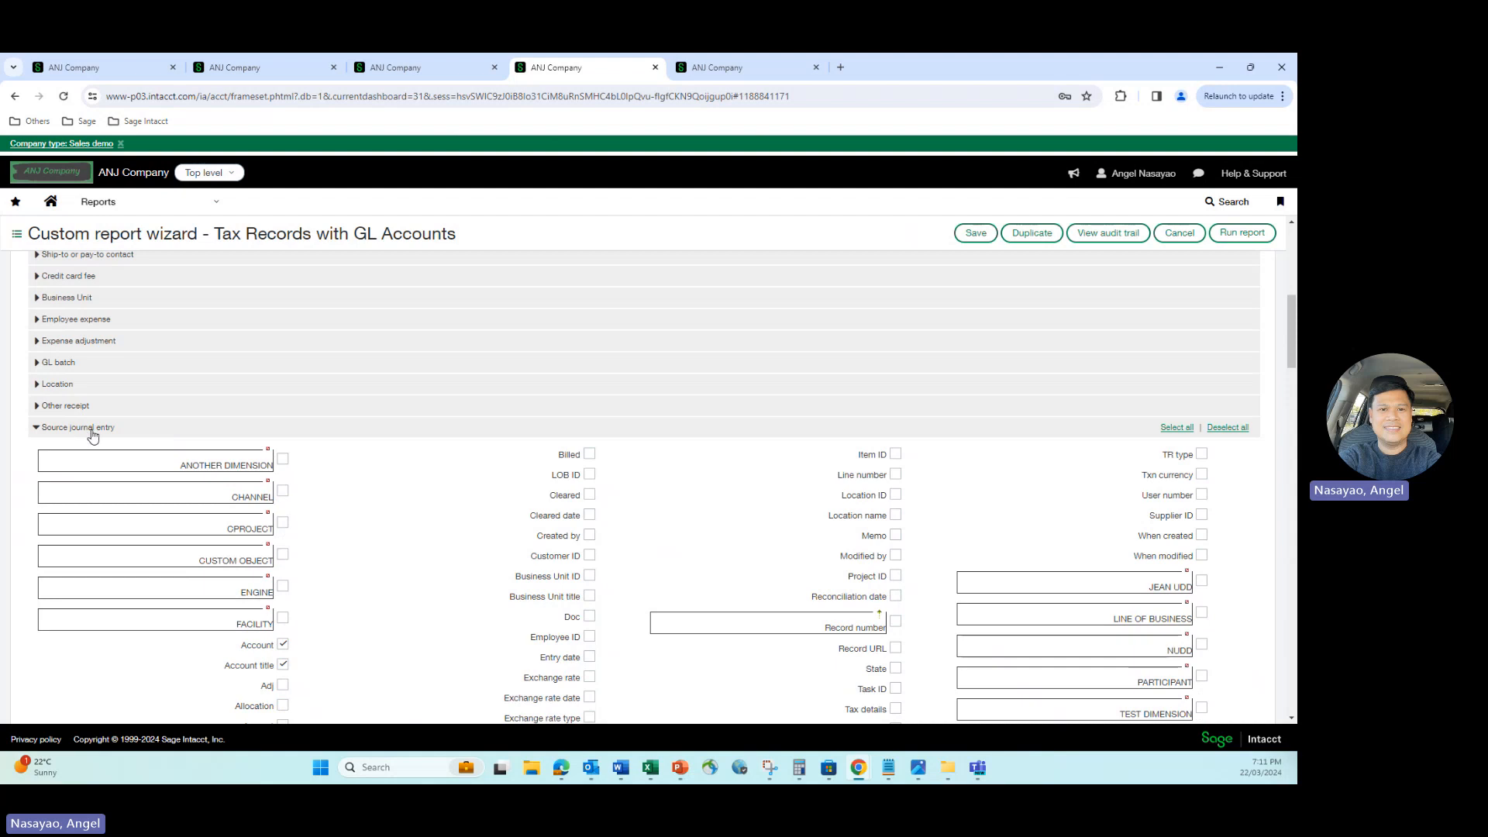
scroll(153, 453, "down", 10)
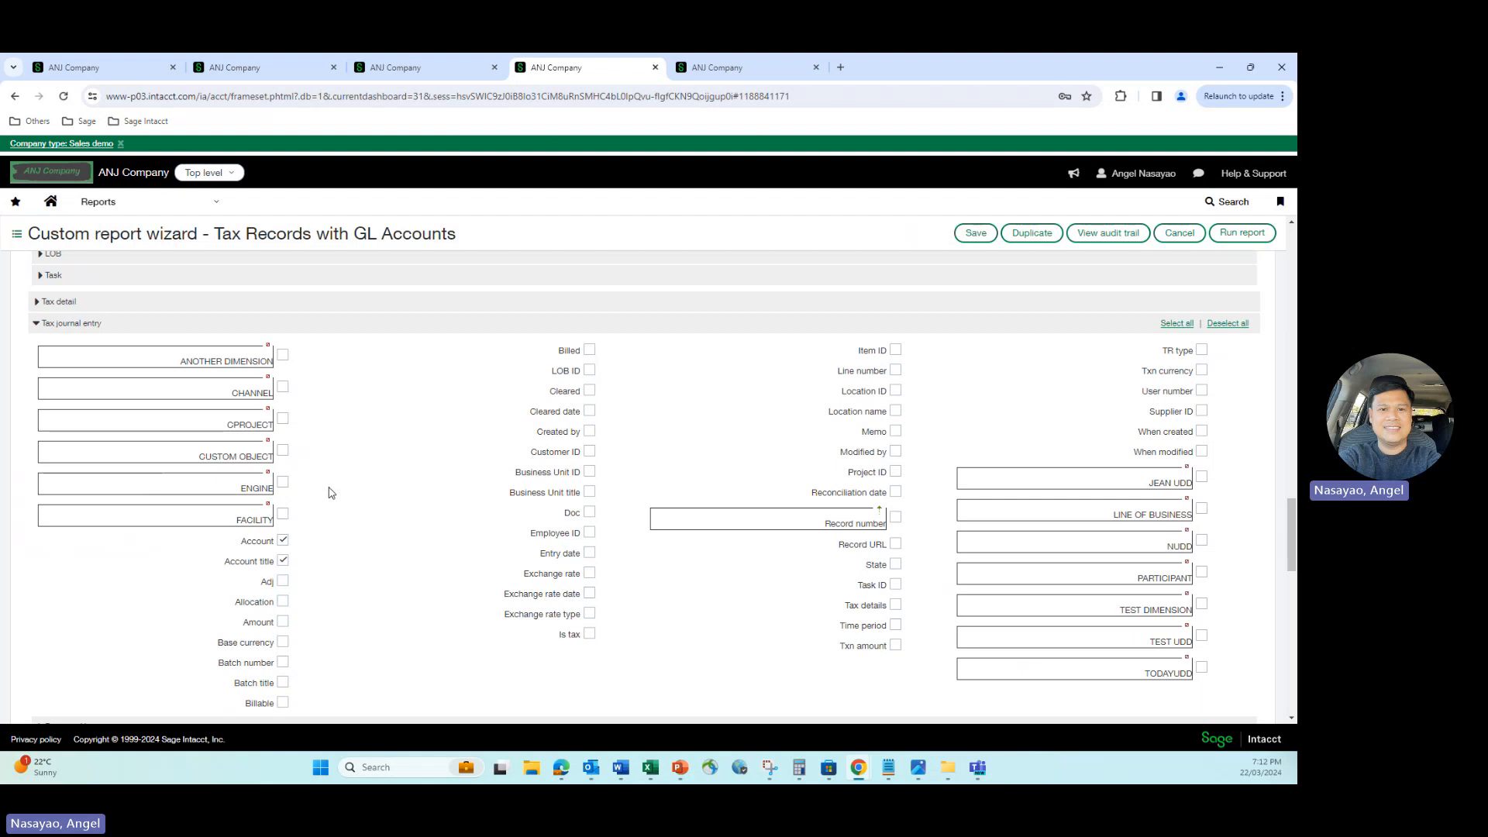
scroll(331, 493, "down", 3)
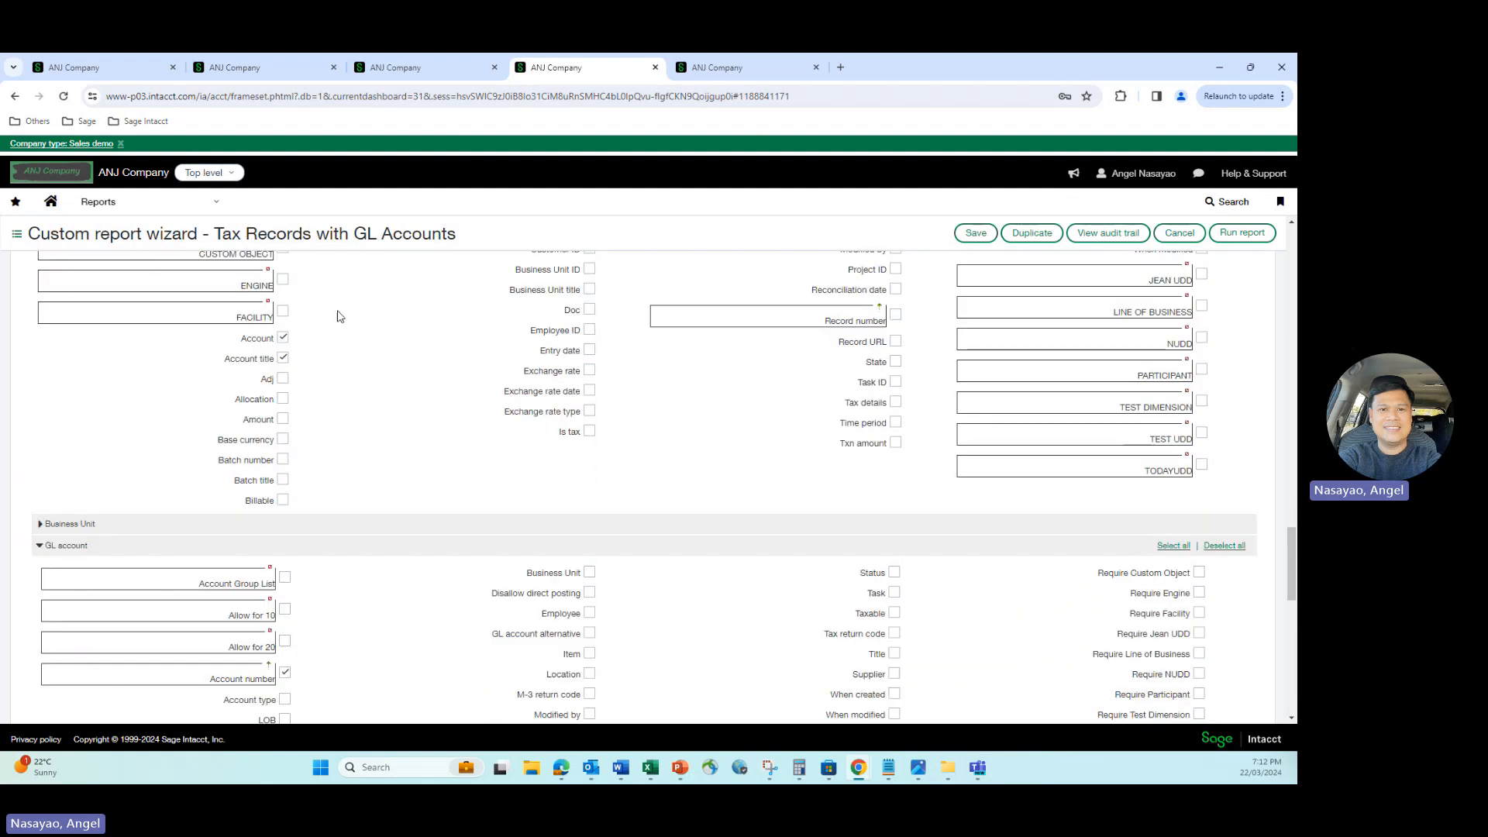
scroll(295, 355, "up", 1)
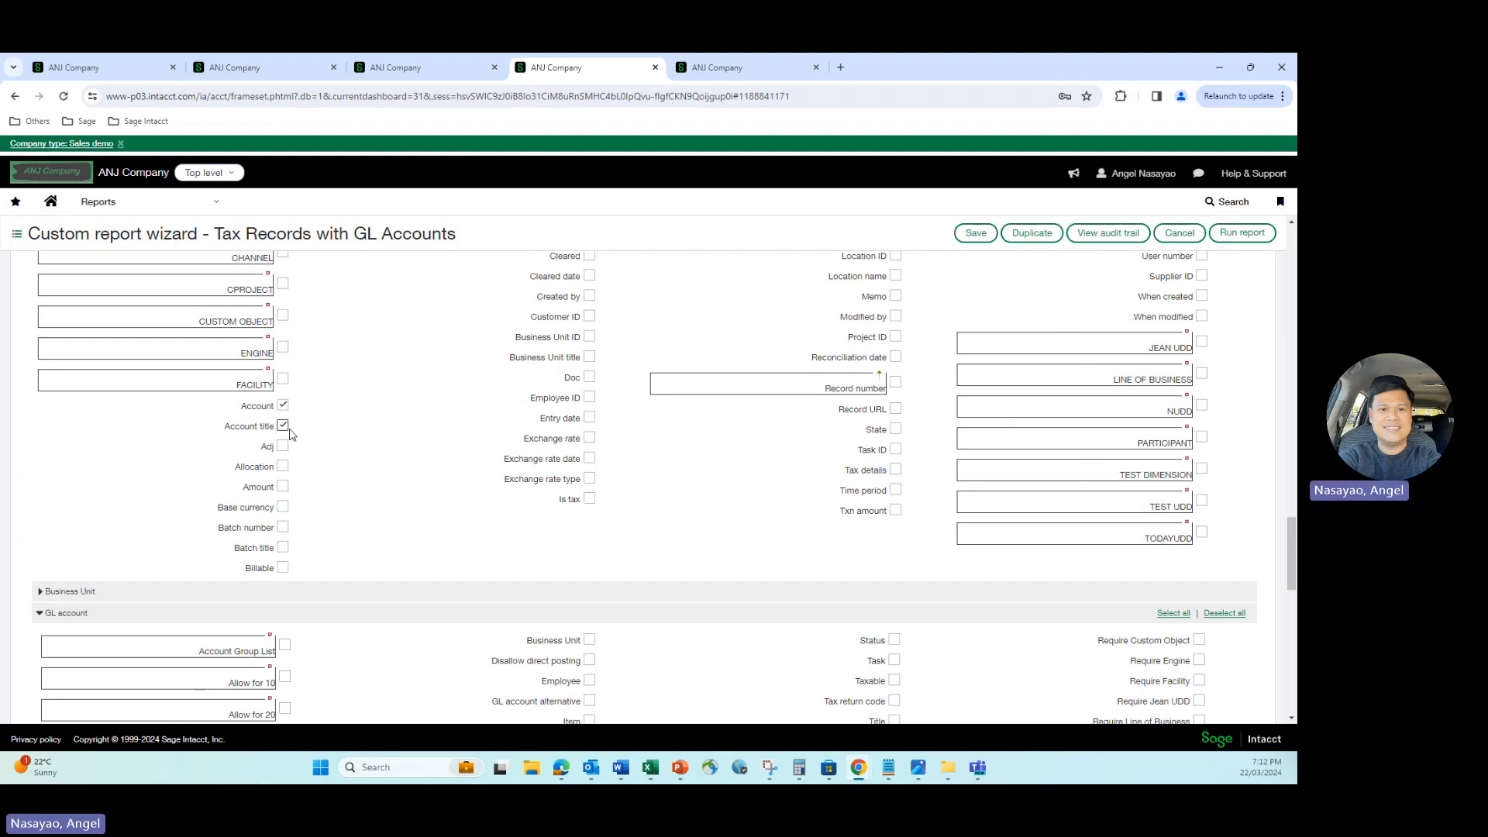
scroll(314, 427, "down", 1)
scroll(314, 427, "down", 1)
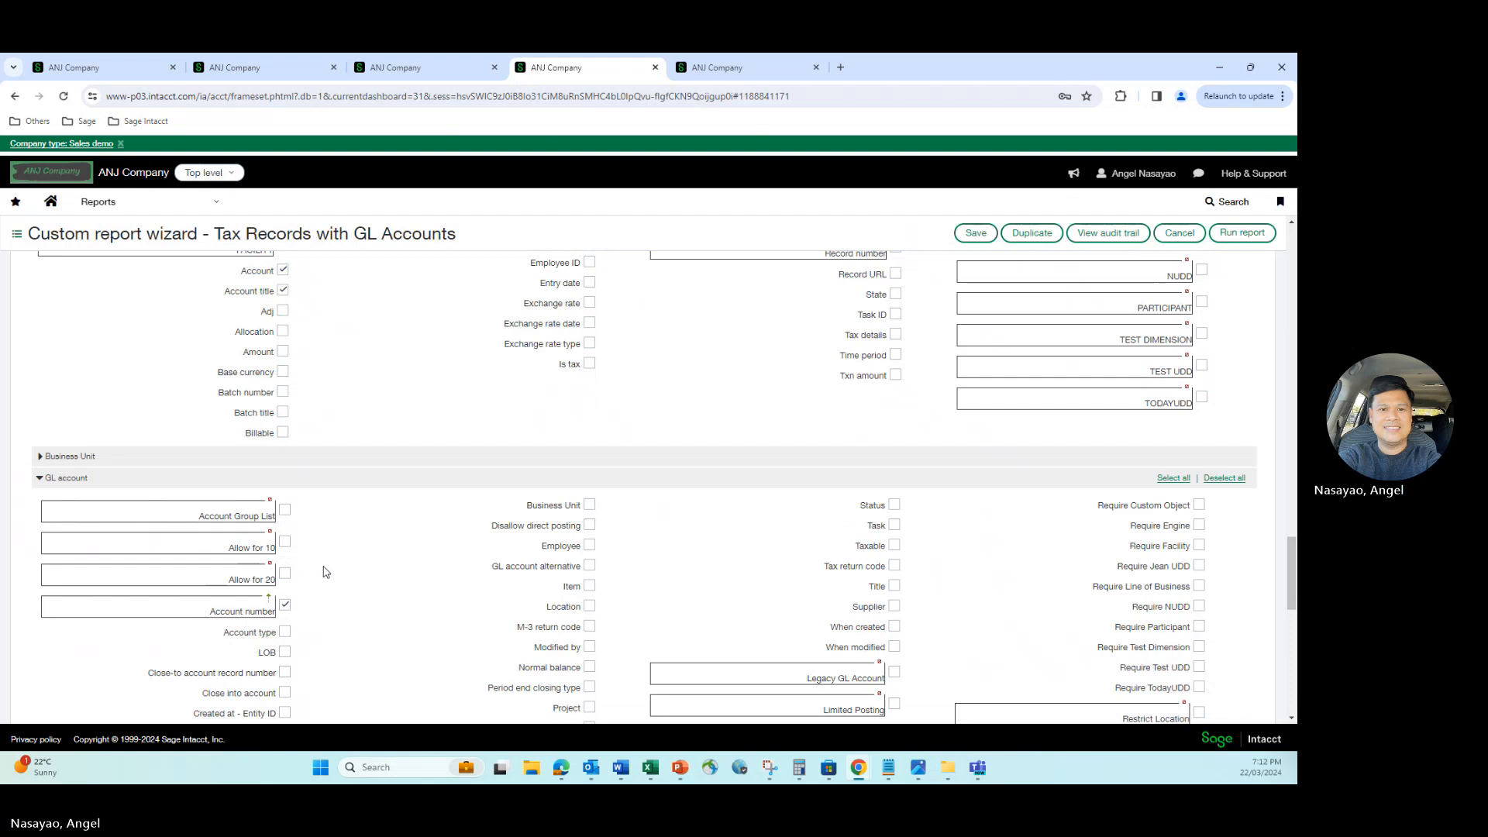
Check invoice TAXRECAP1's date against the transaction date filters, and view the Tax Records with GL Accounts report for 21/03/2024
left_click(777, 72)
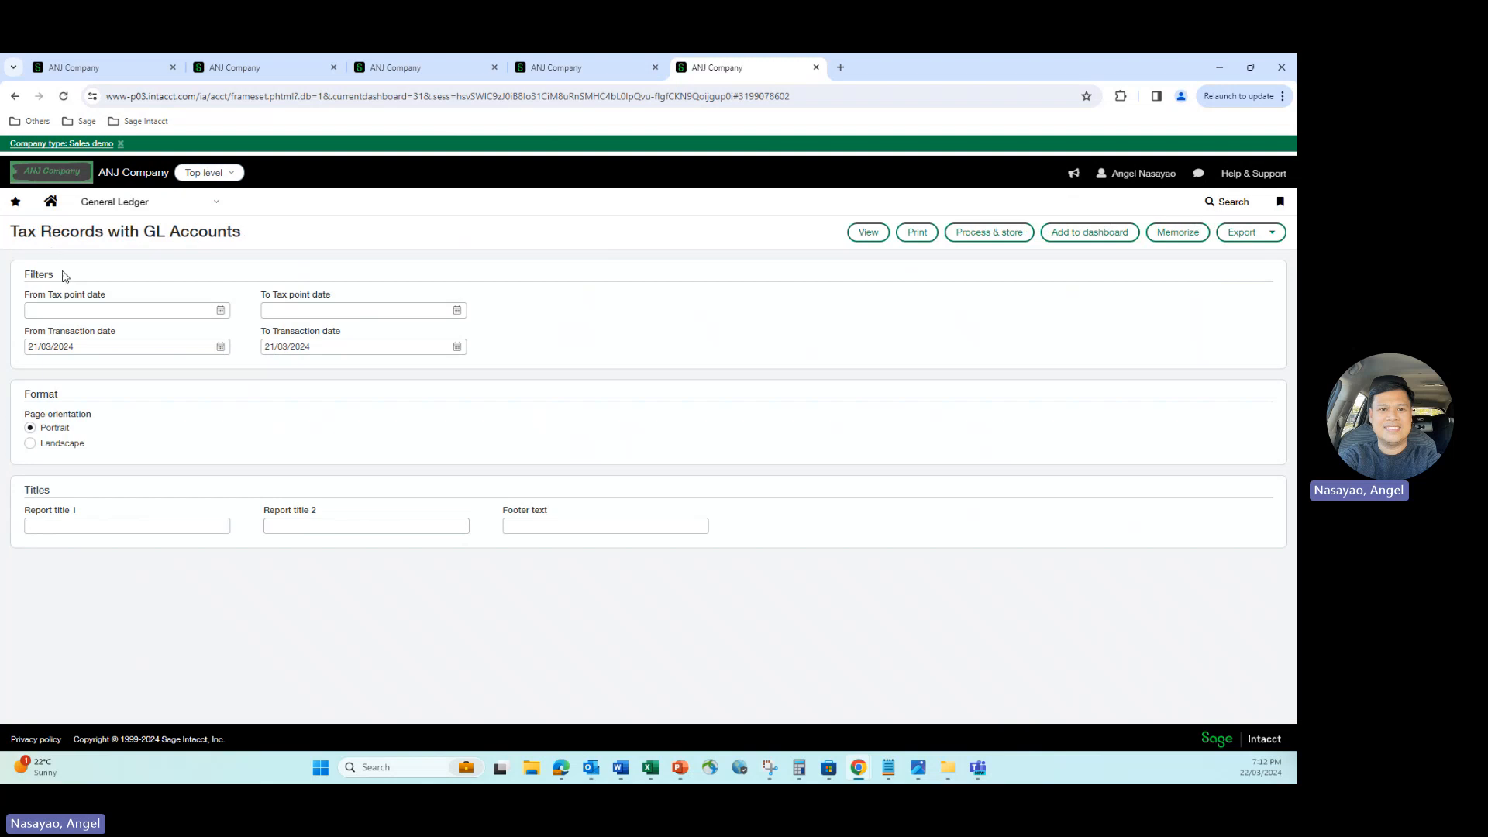
left_click(104, 68)
scroll(177, 383, "up", 5)
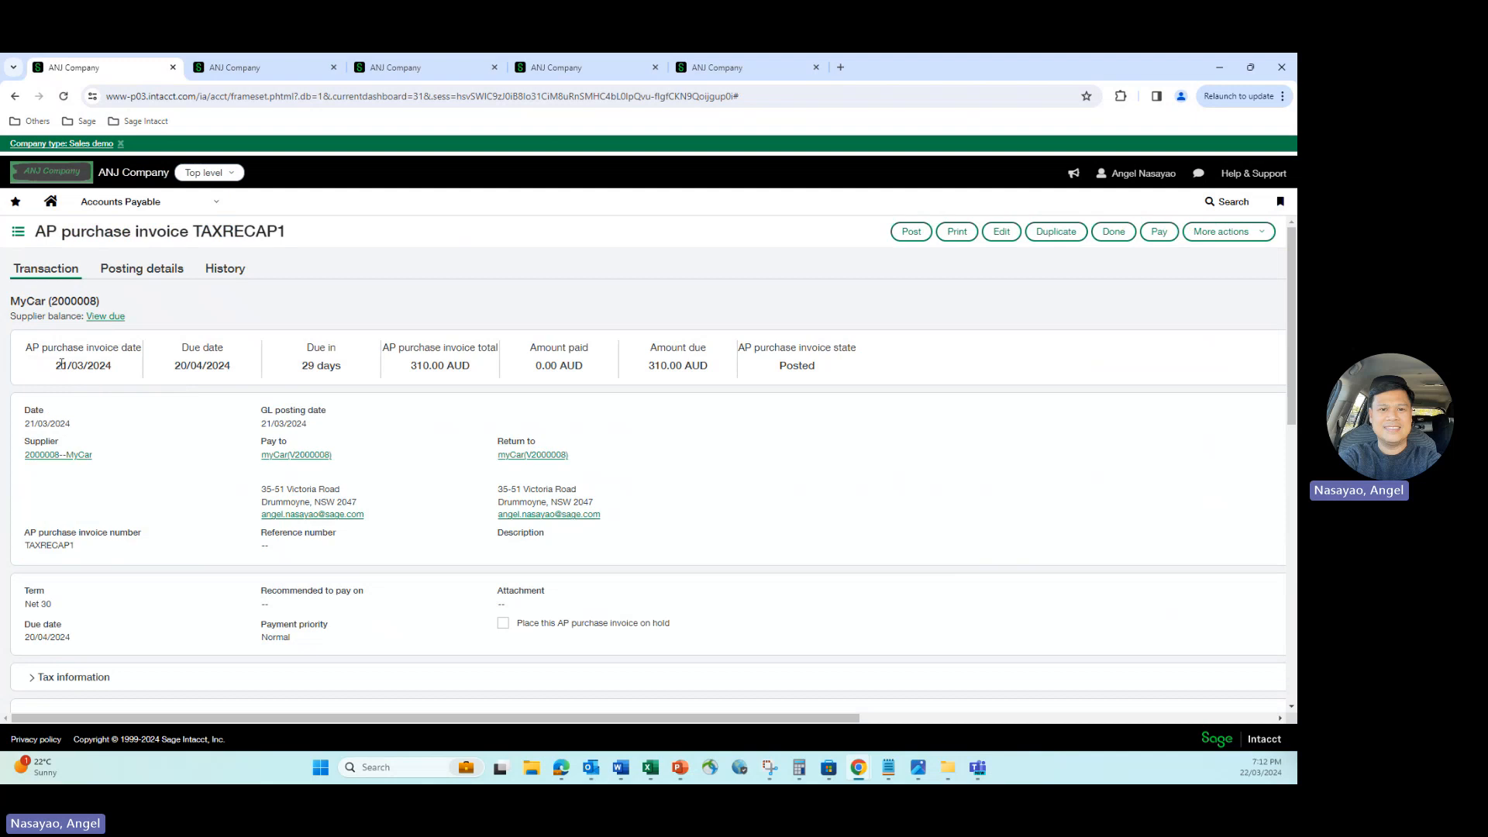
left_click_drag(61, 366, 79, 367)
left_click(756, 72)
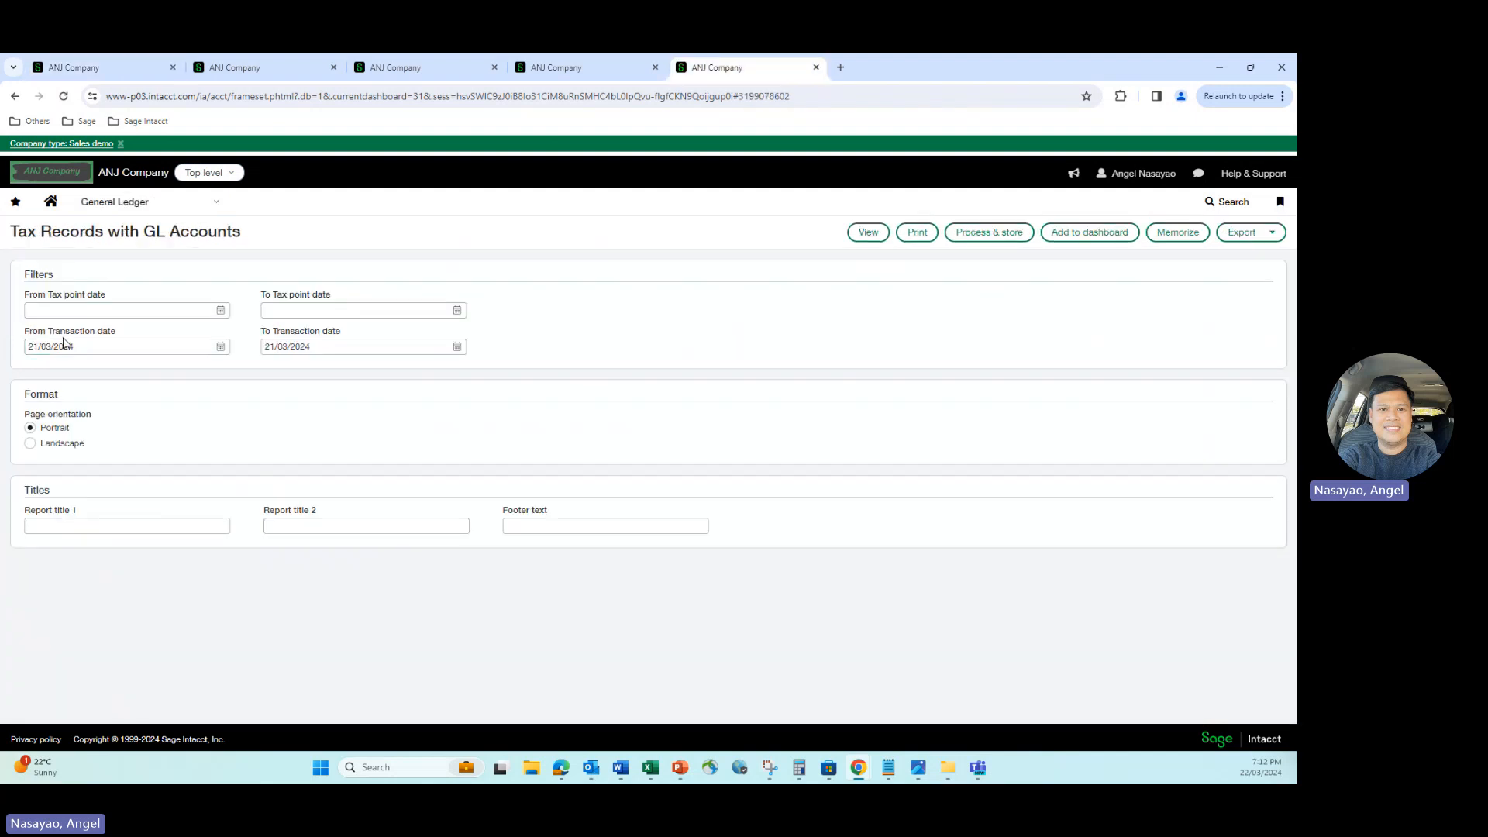
left_click(863, 241)
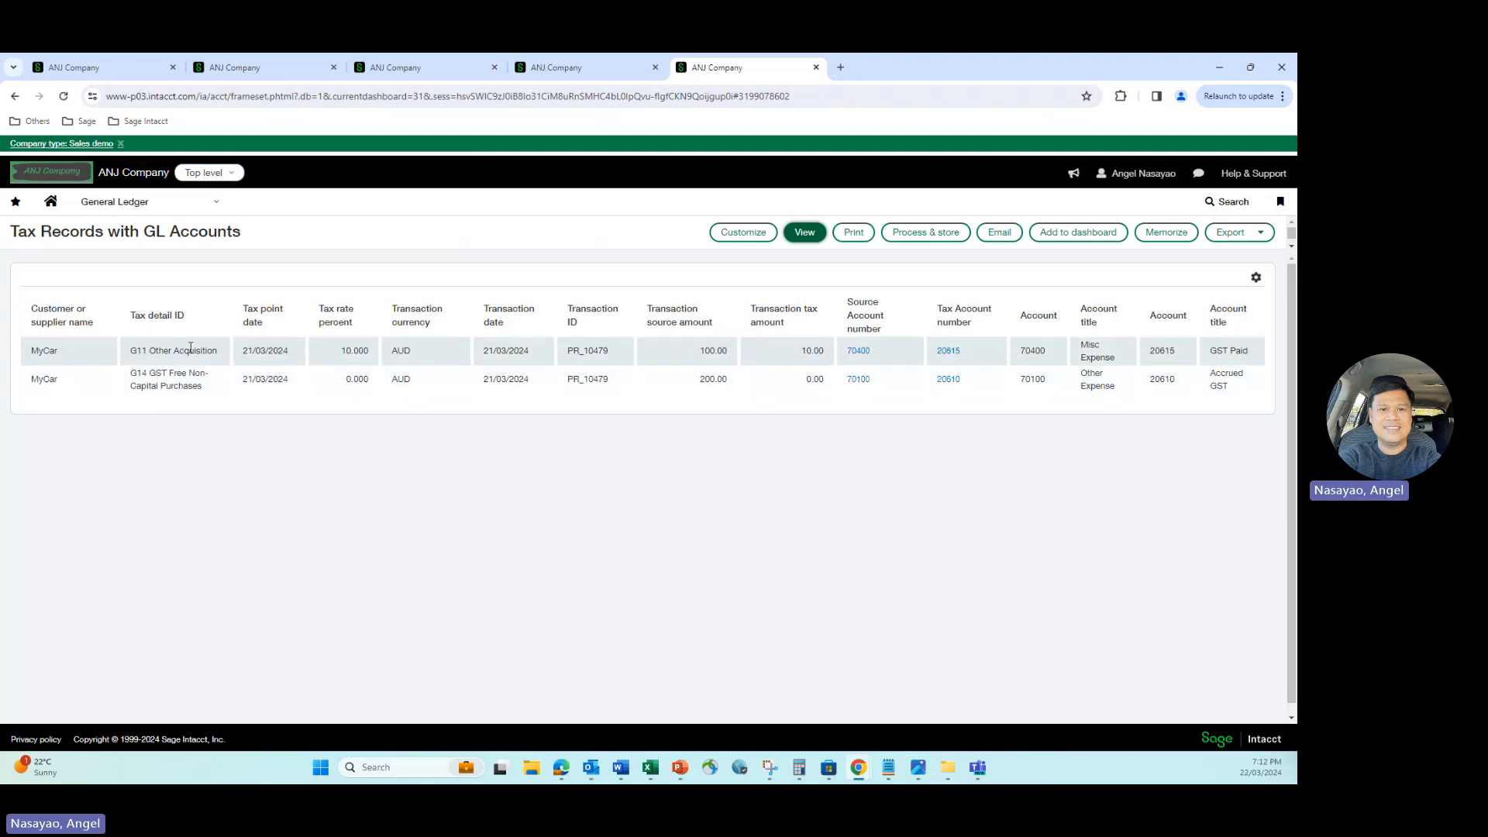
Compare the Misc Expense entry line of invoice TAXRECAP1 with its row in the Tax Records with GL Accounts report
left_click(93, 68)
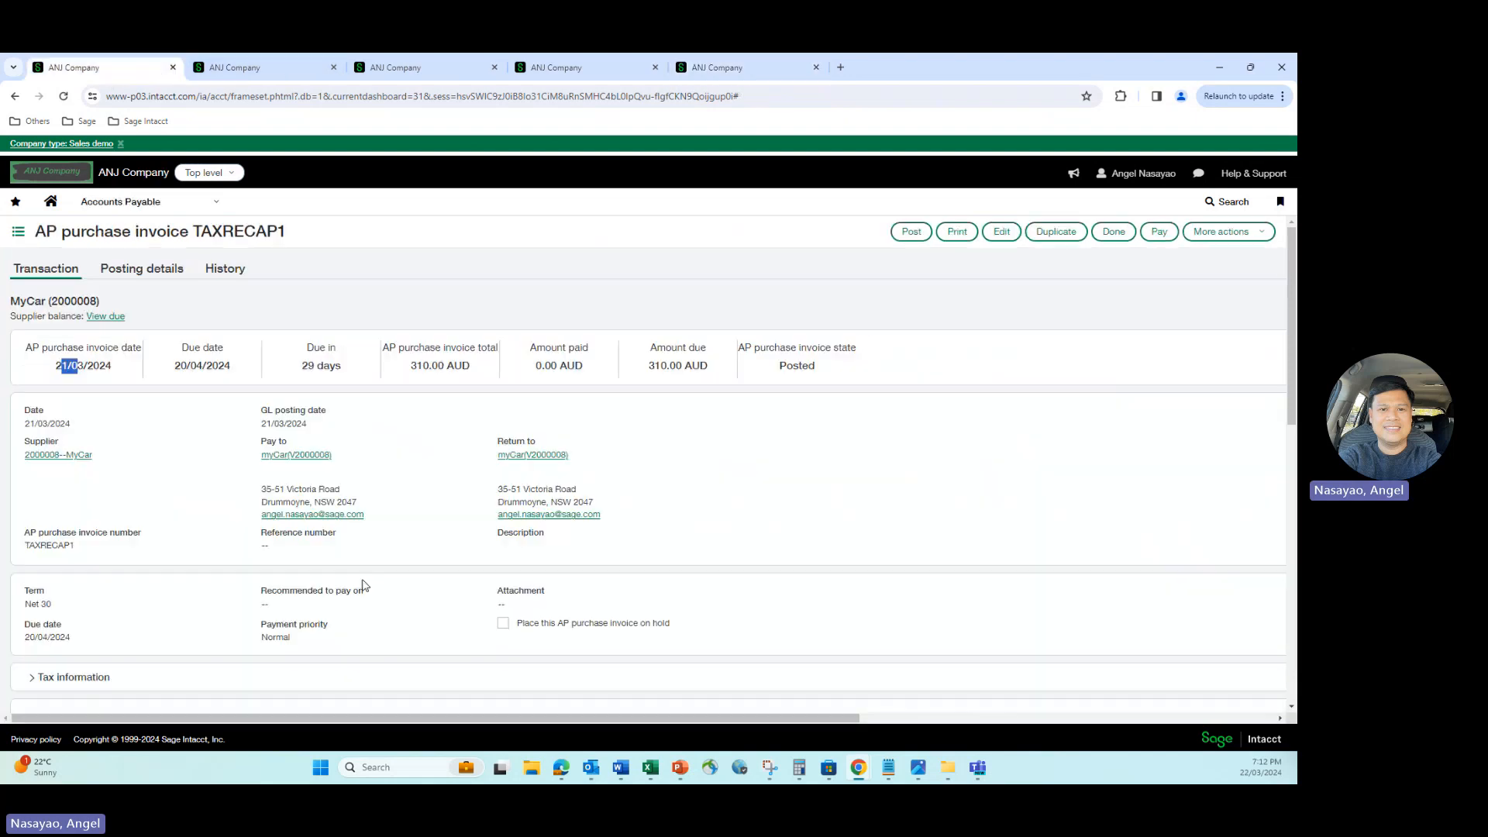
scroll(368, 589, "down", 5)
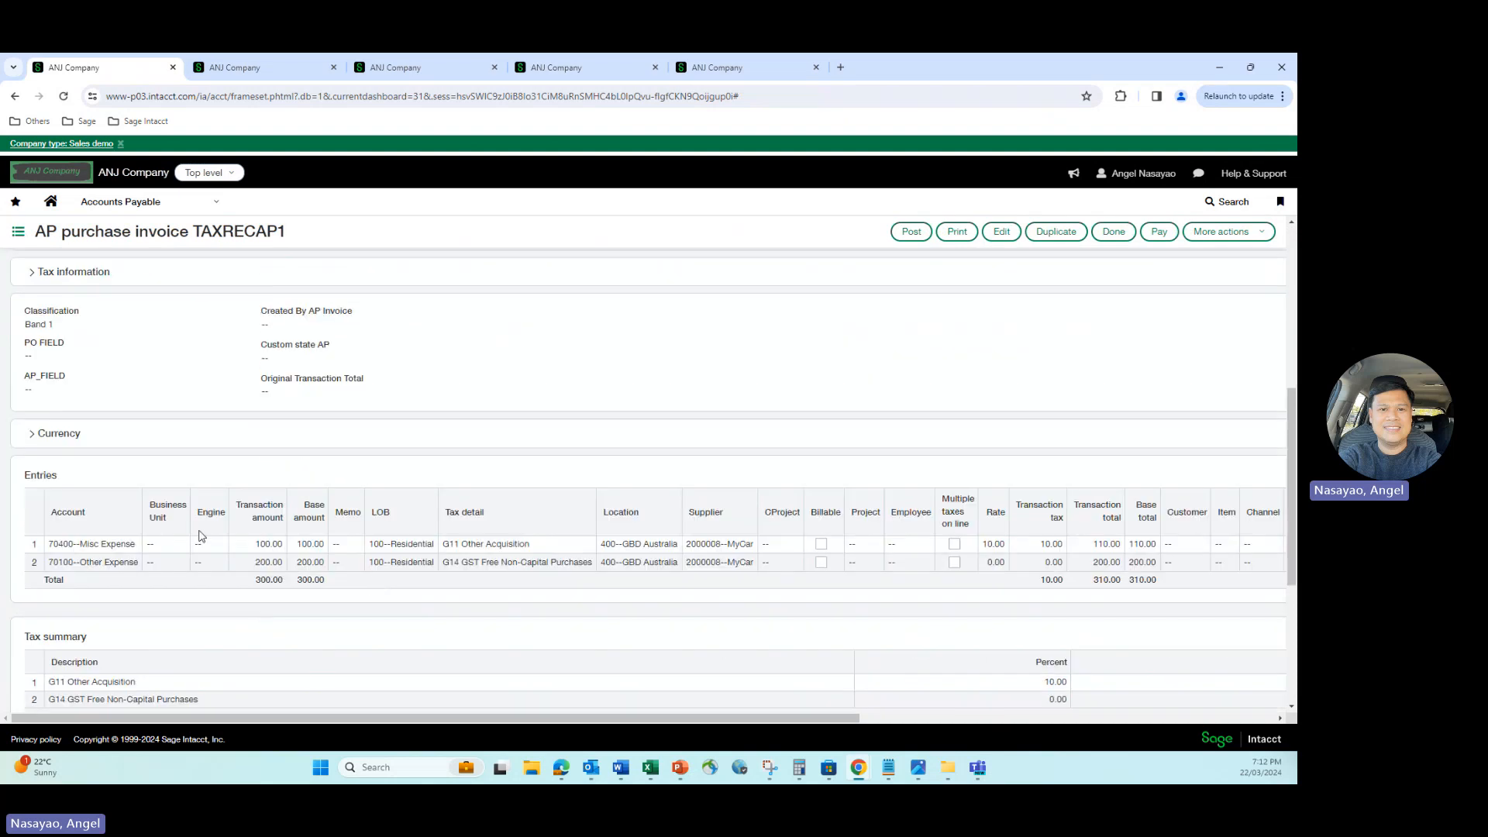
left_click_drag(65, 545, 98, 544)
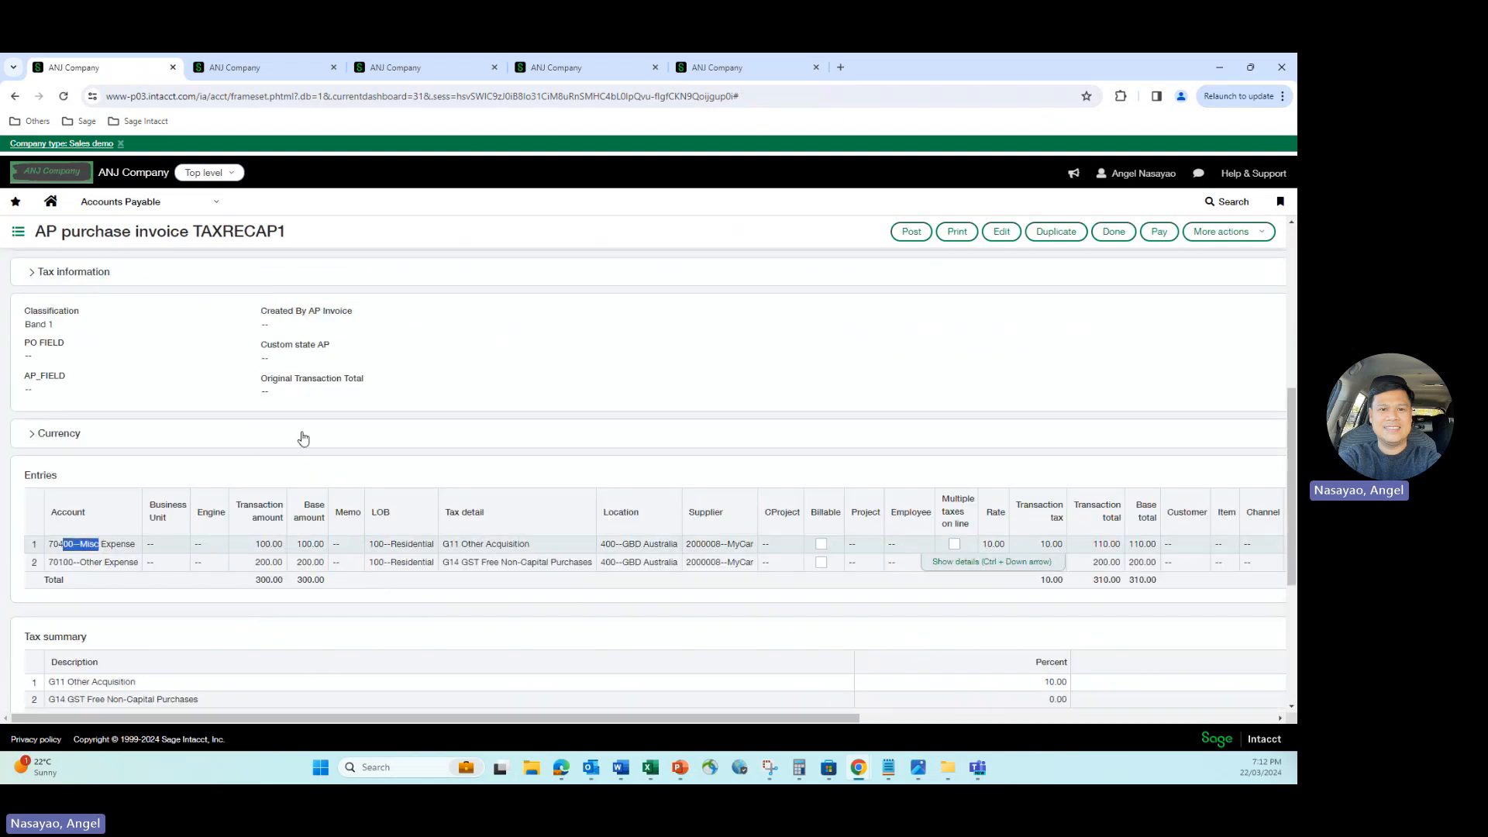
left_click(752, 69)
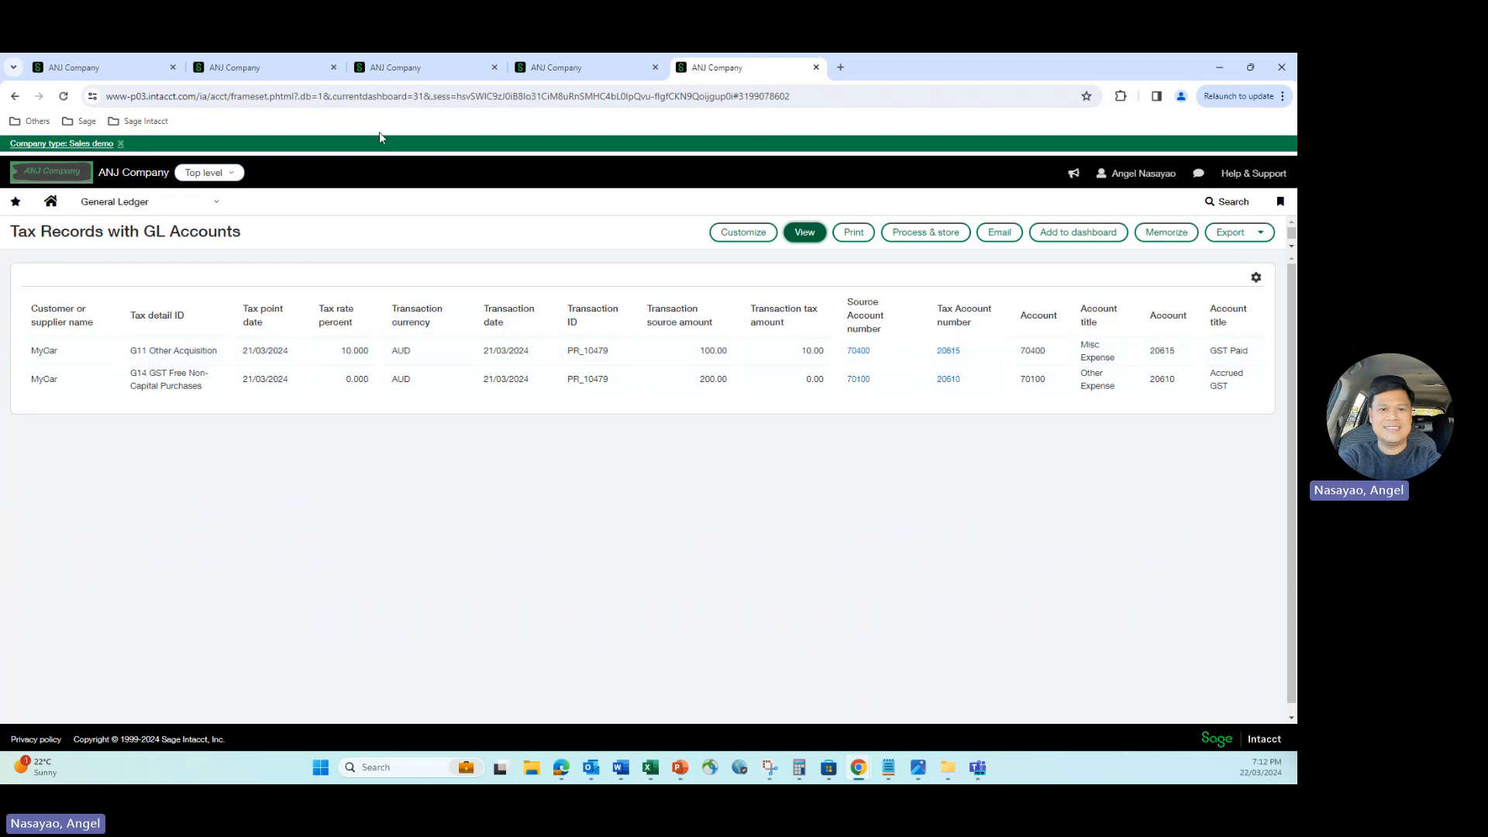
Check the GL account on the G11 Other Acquisition tax detail against the tax account columns in the report
left_click(100, 67)
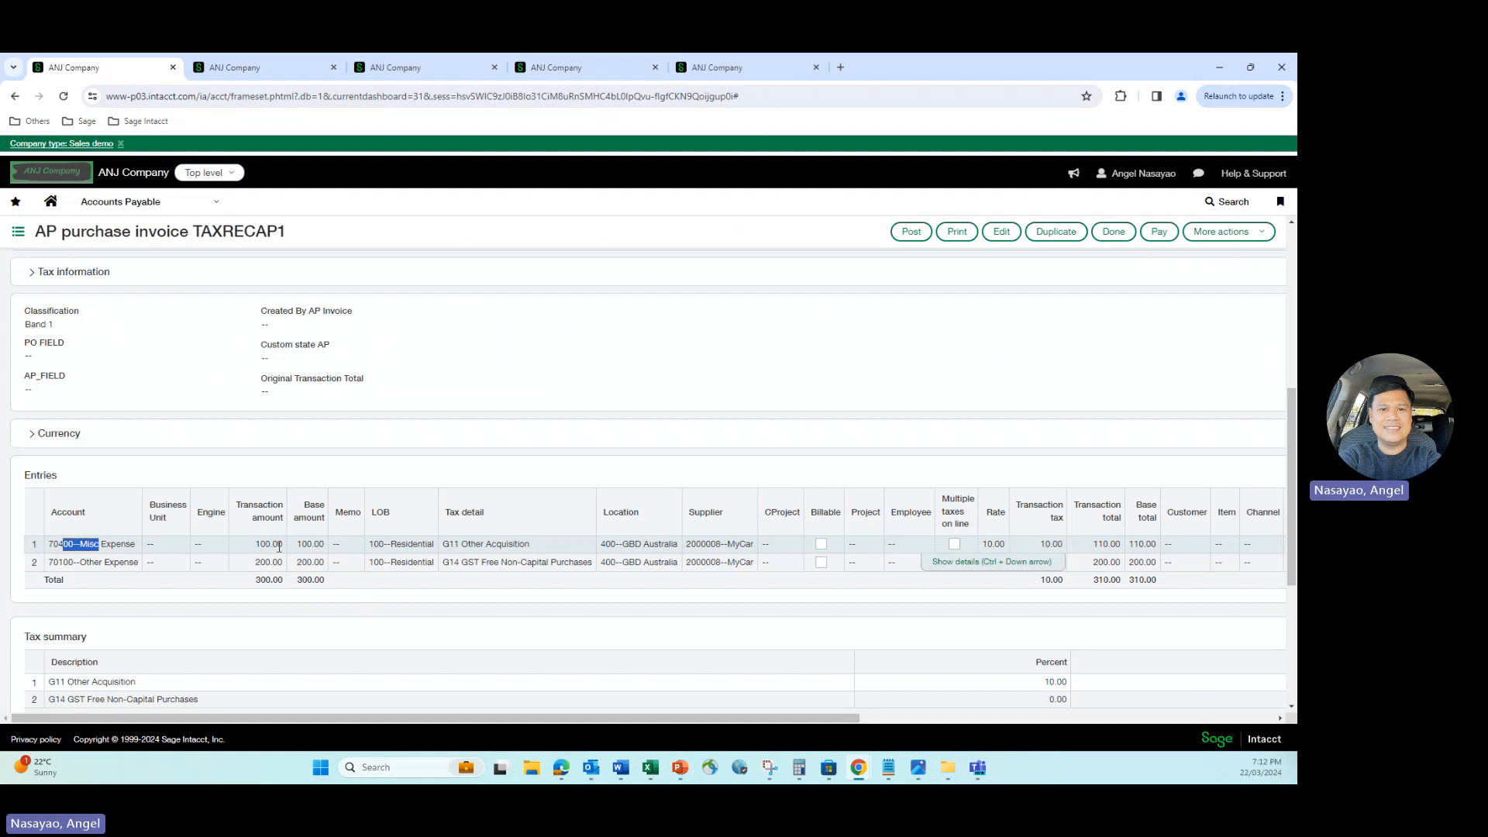
left_click(213, 63)
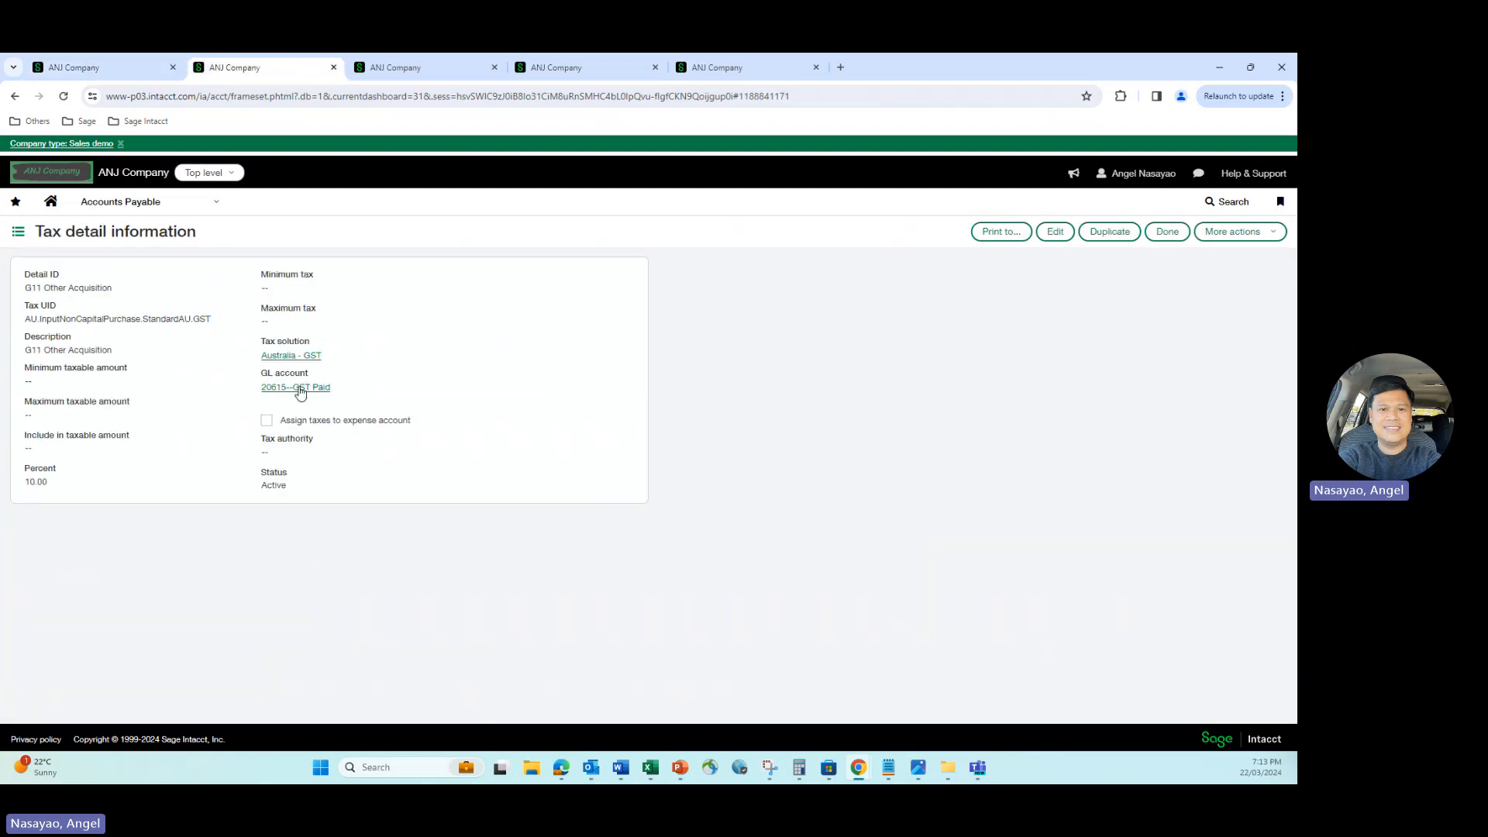
left_click(774, 68)
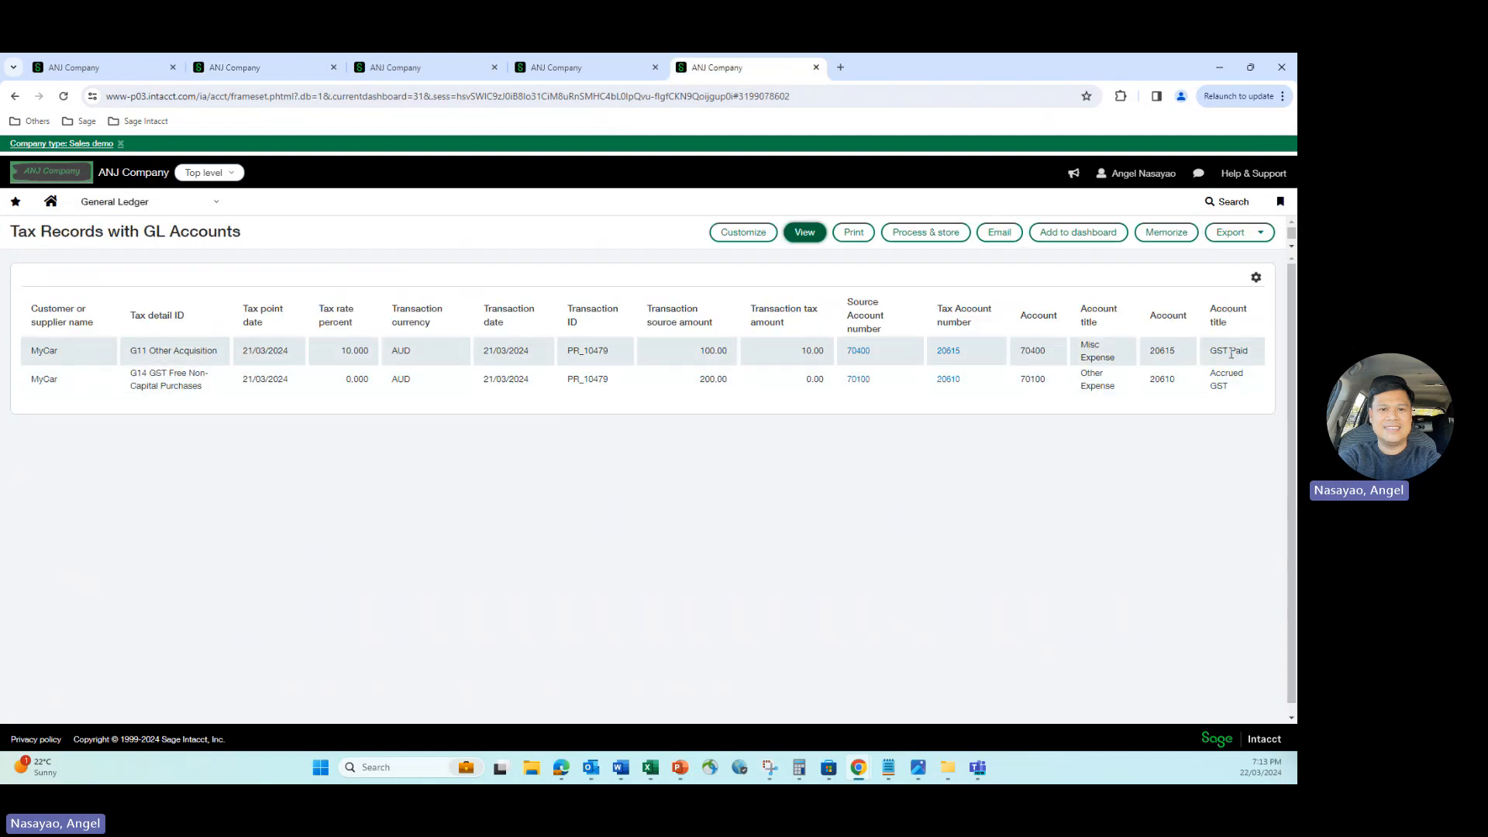
left_click(248, 67)
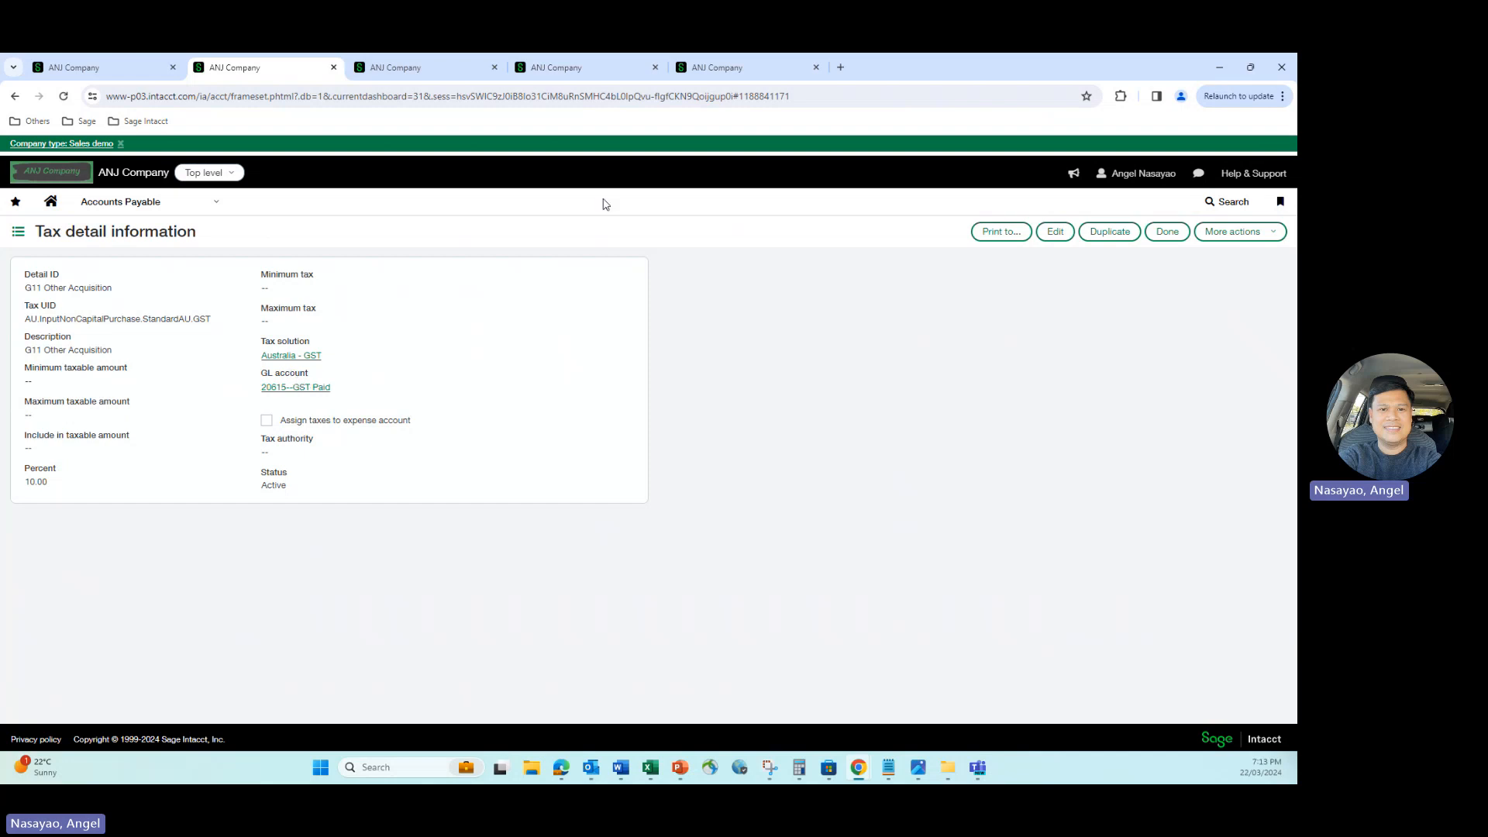
left_click(741, 74)
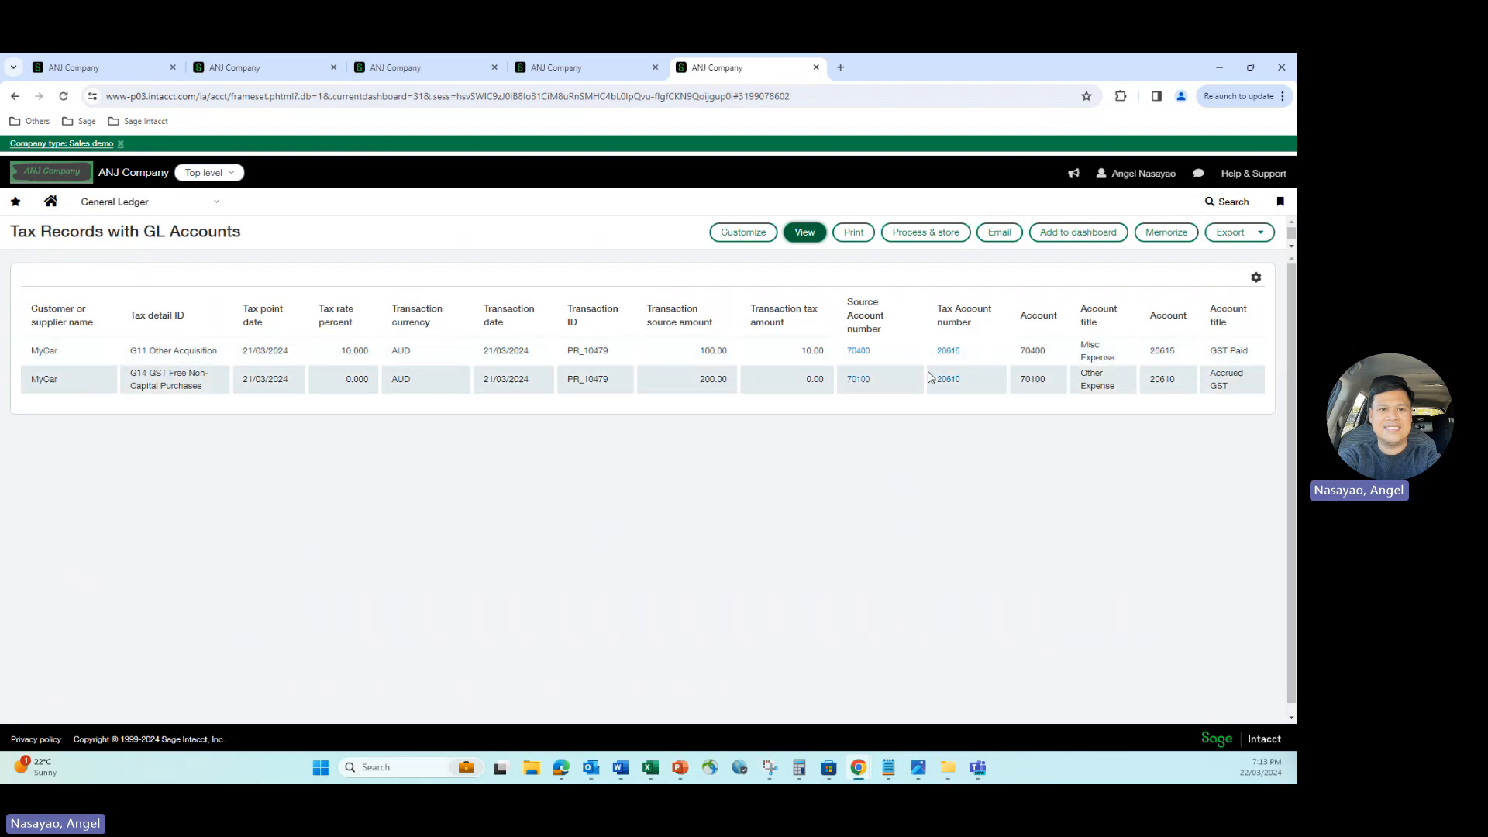
Check the invoice's Other Expense line and the G14 GST Free Non-Capital Purchases tax detail's GL account against the matching report row
left_click(158, 60)
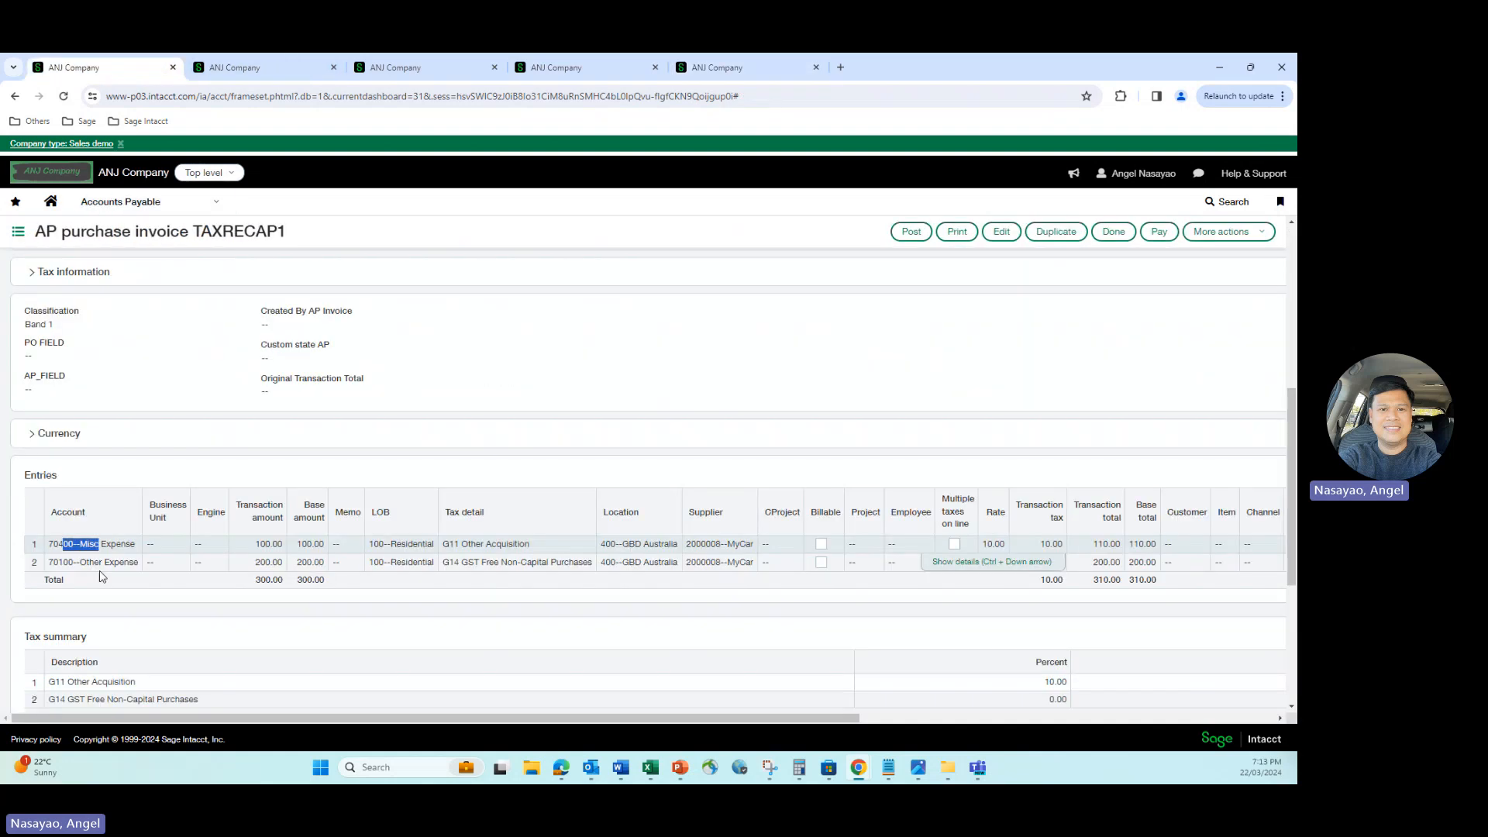
left_click(755, 75)
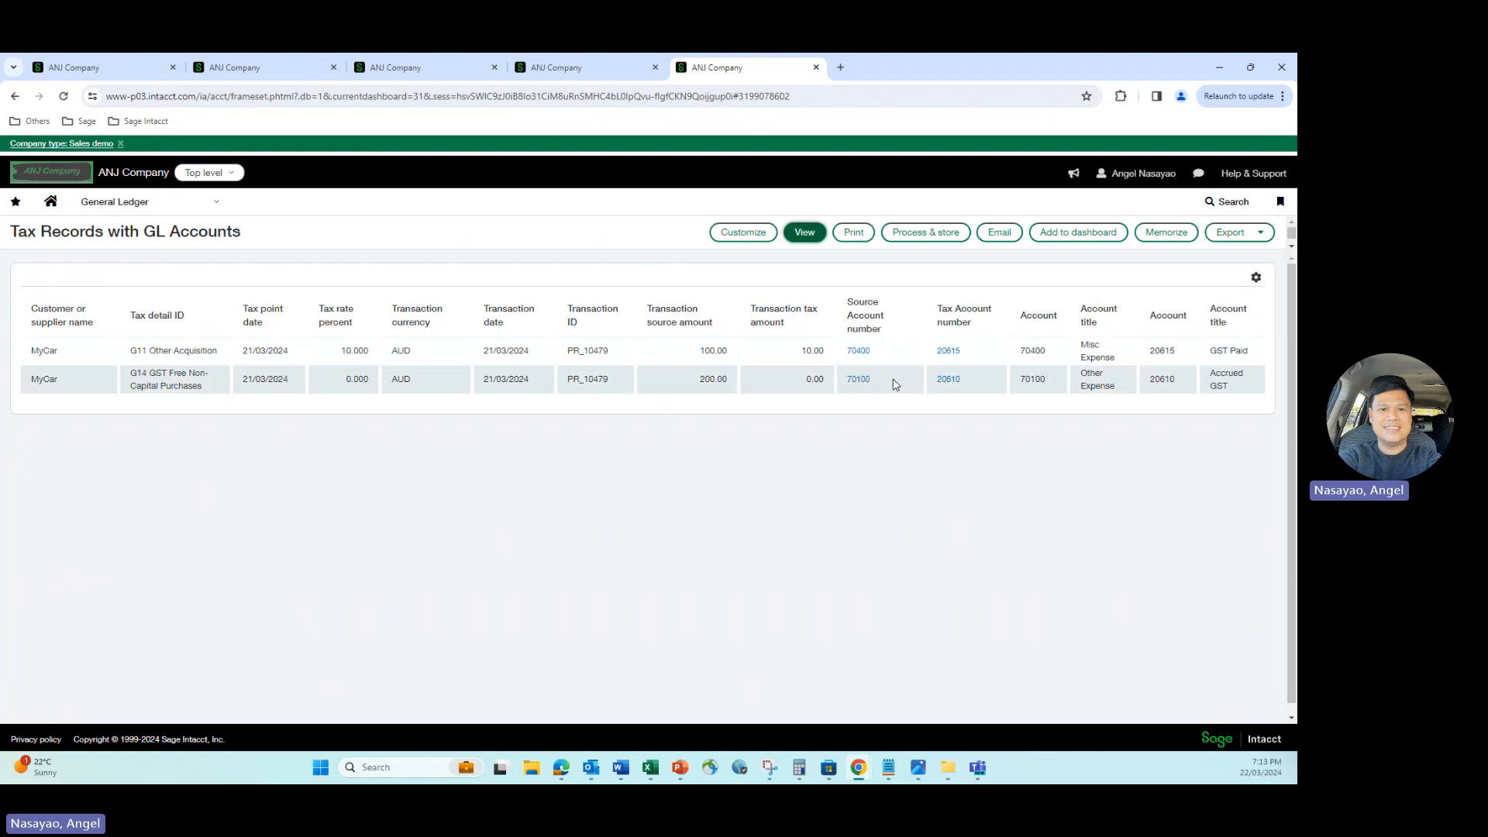
left_click(118, 71)
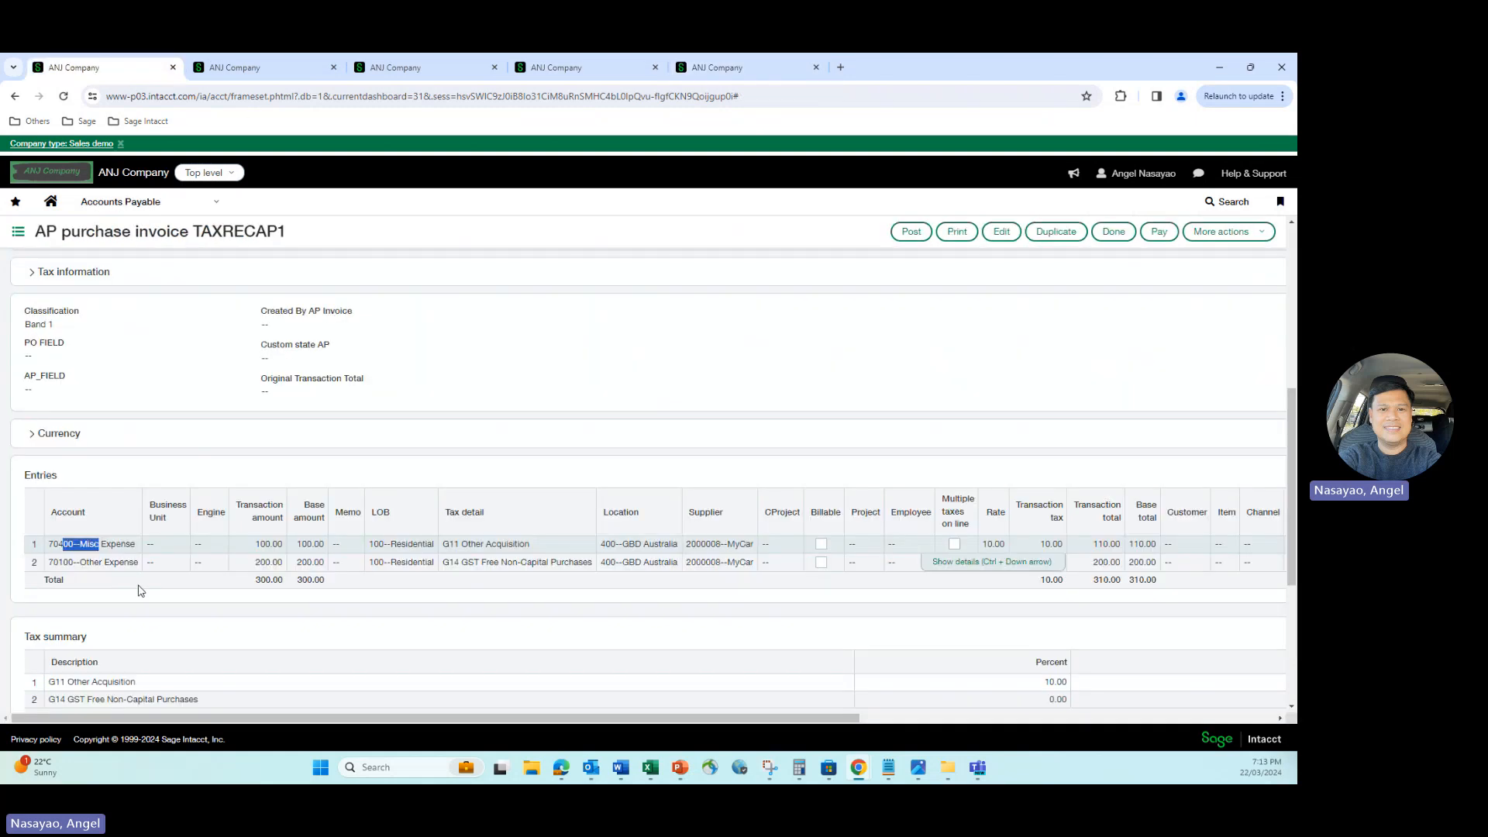
double_click(448, 559)
left_click(395, 68)
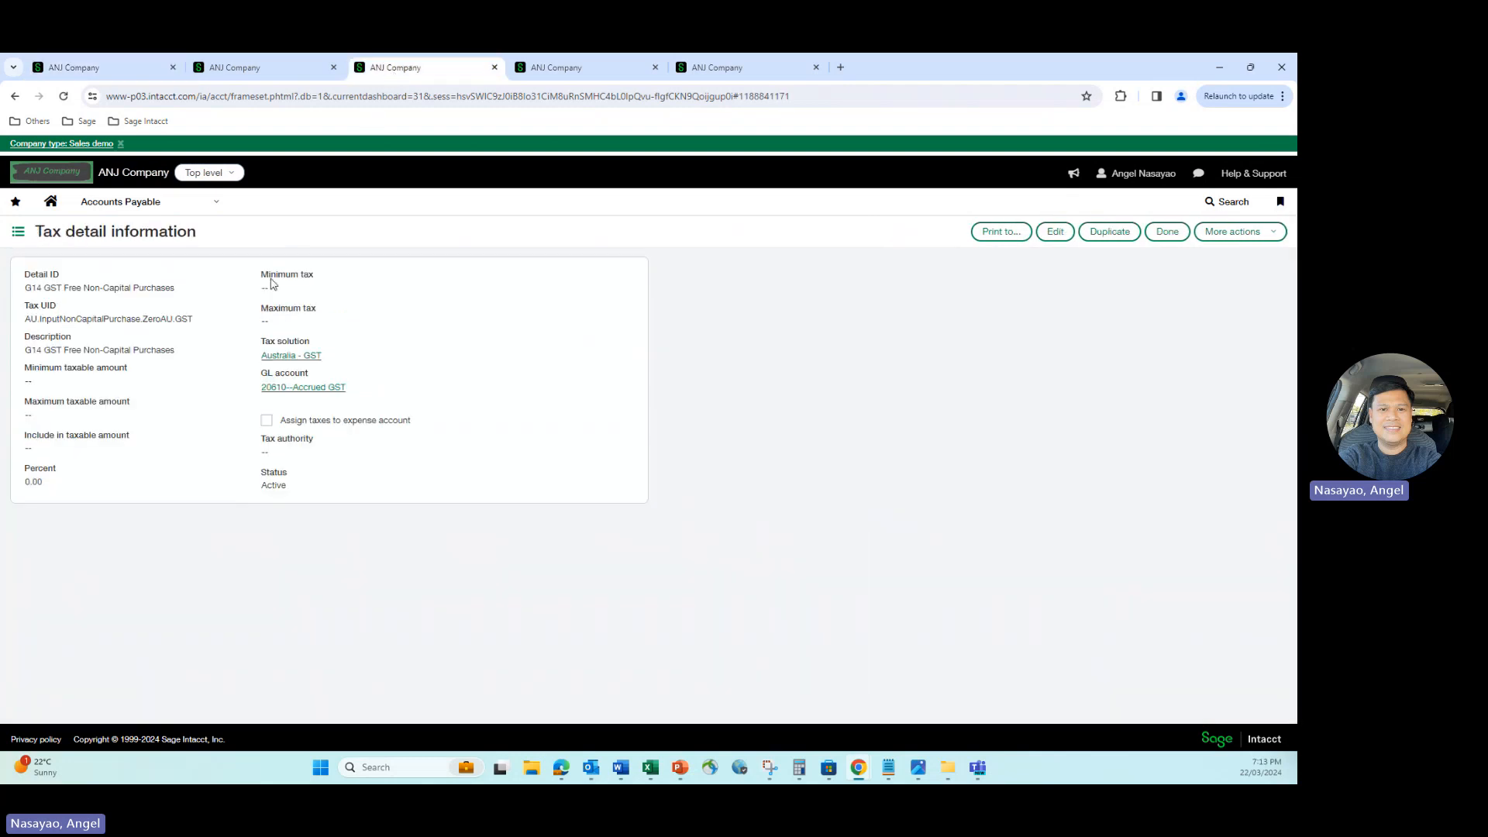
left_click(785, 75)
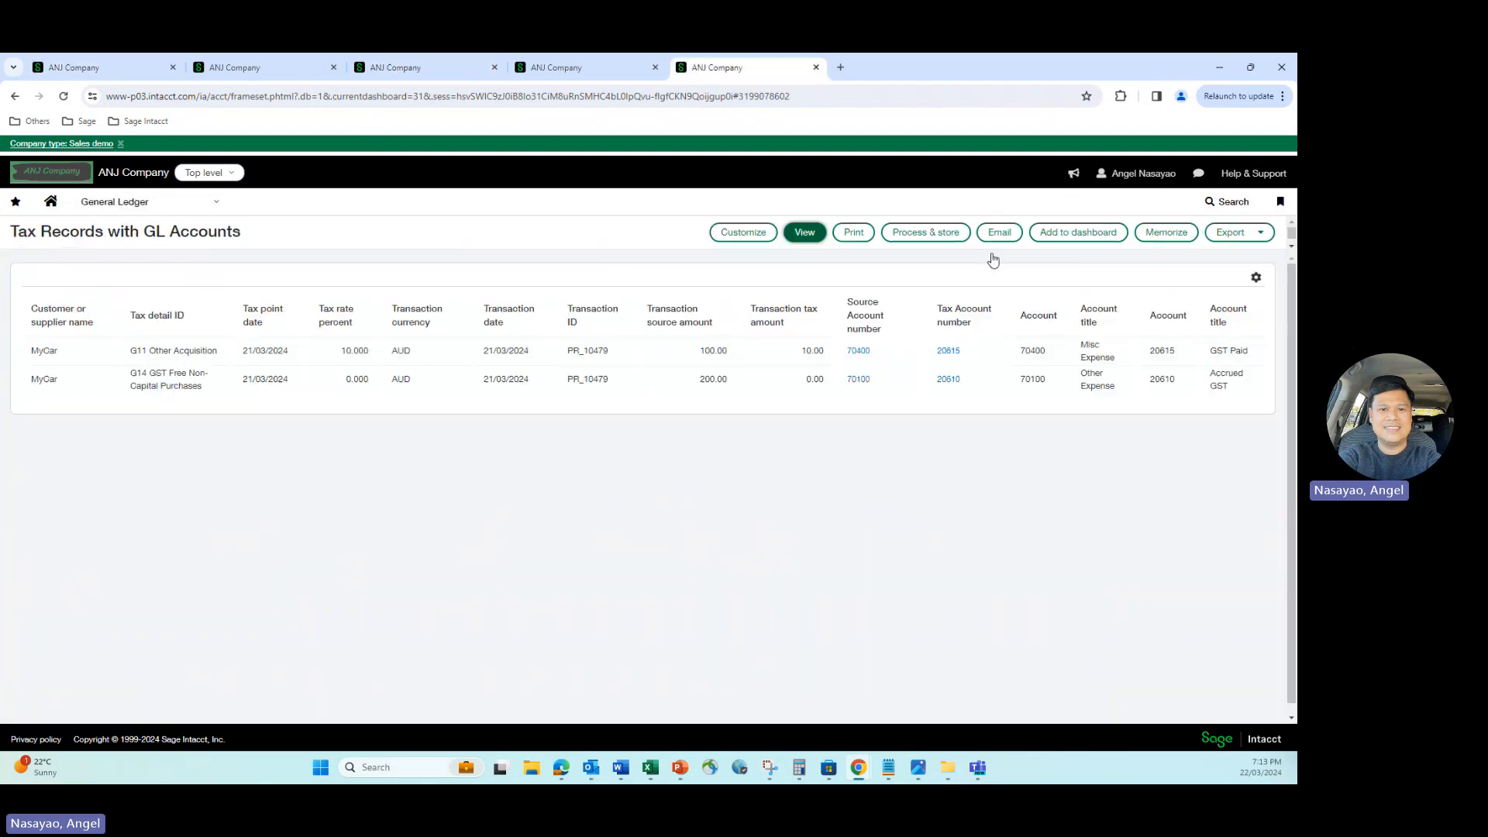
double_click(1179, 384)
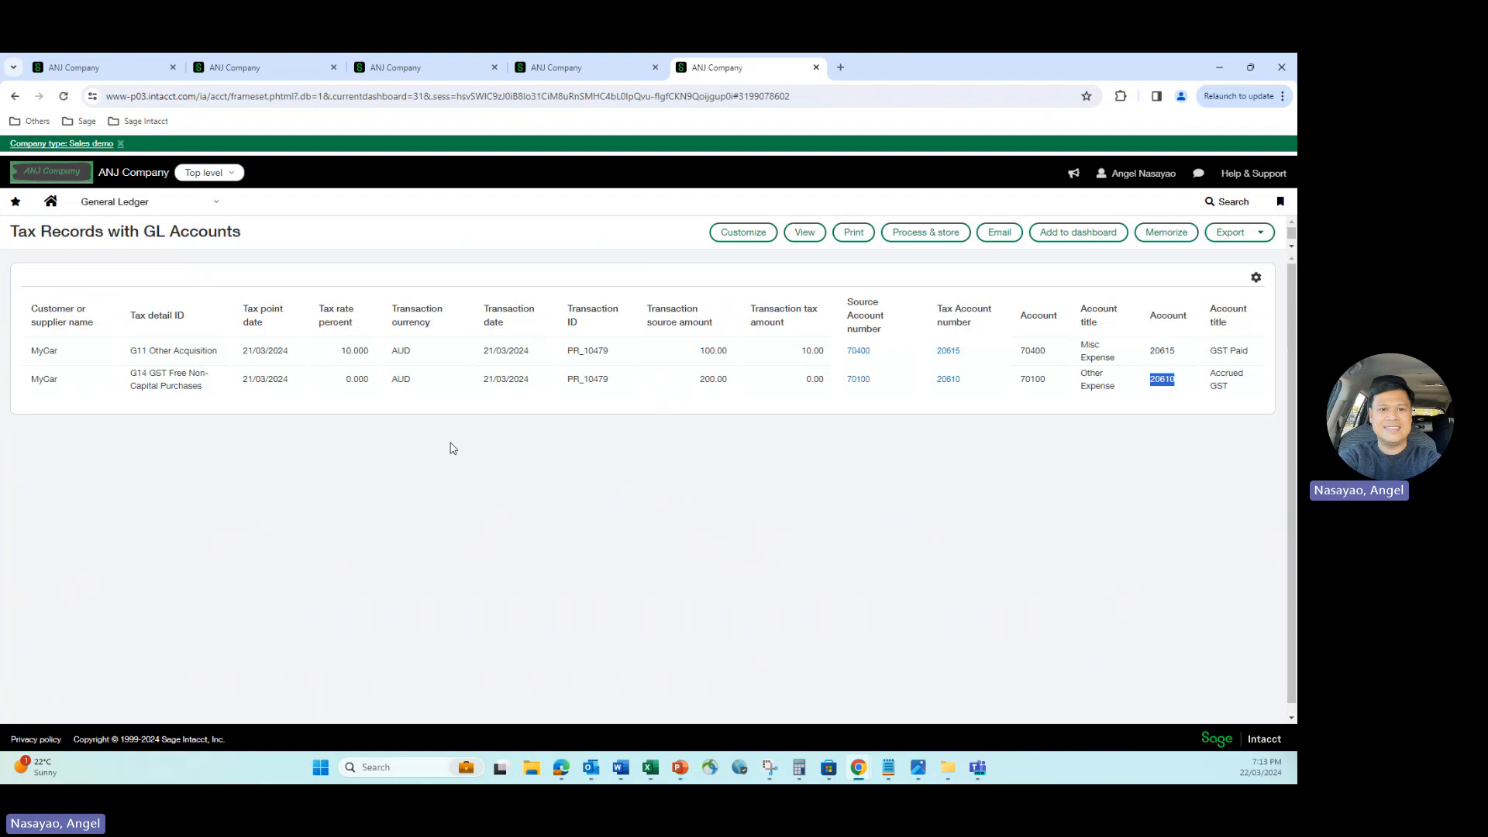
Review the account columns selected under Source journal entry and Tax journal entry in the custom report wizard, and return to the report output
left_click(541, 73)
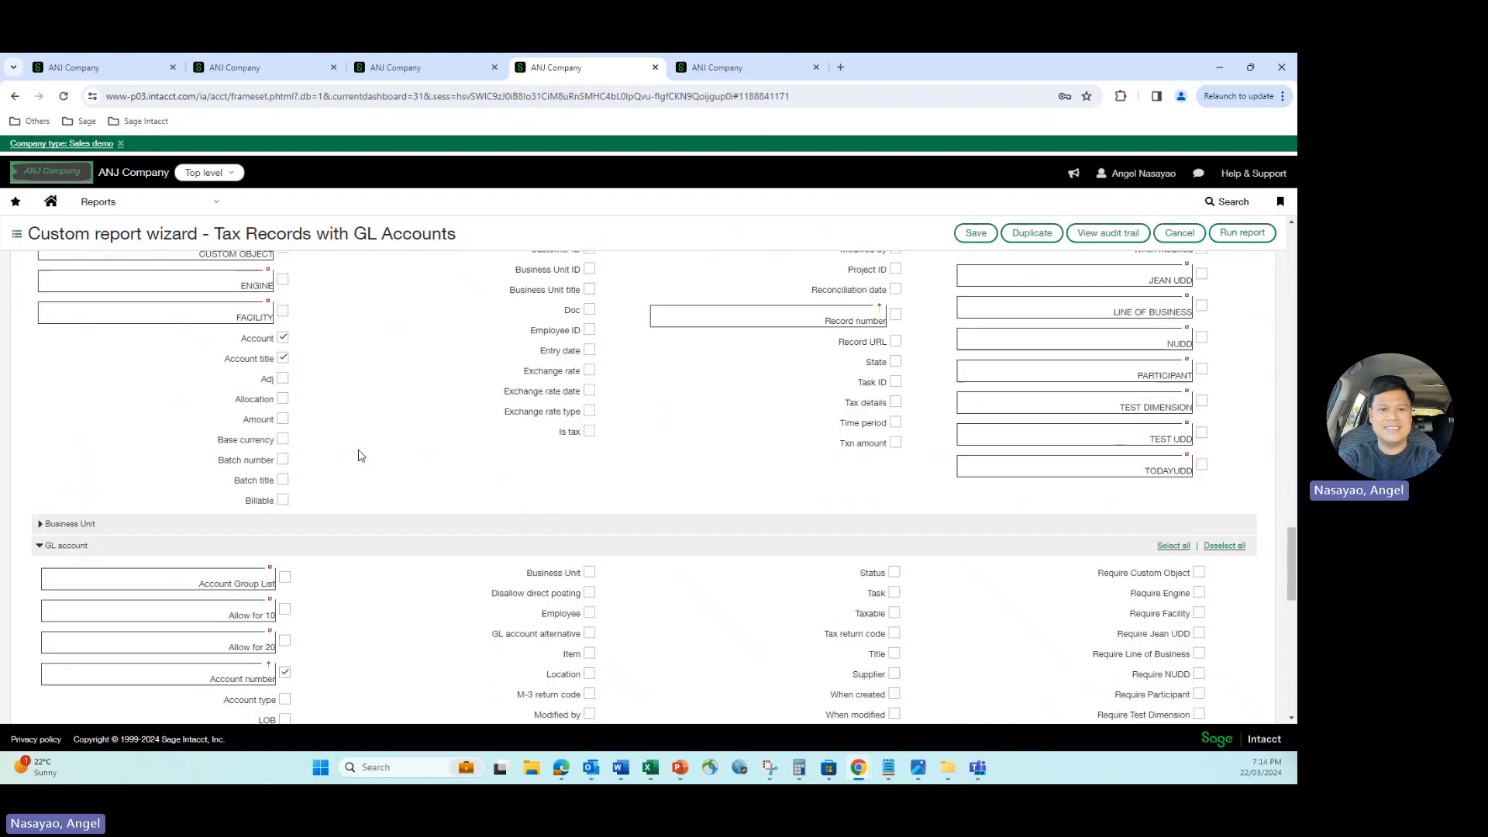
scroll(359, 456, "up", 5)
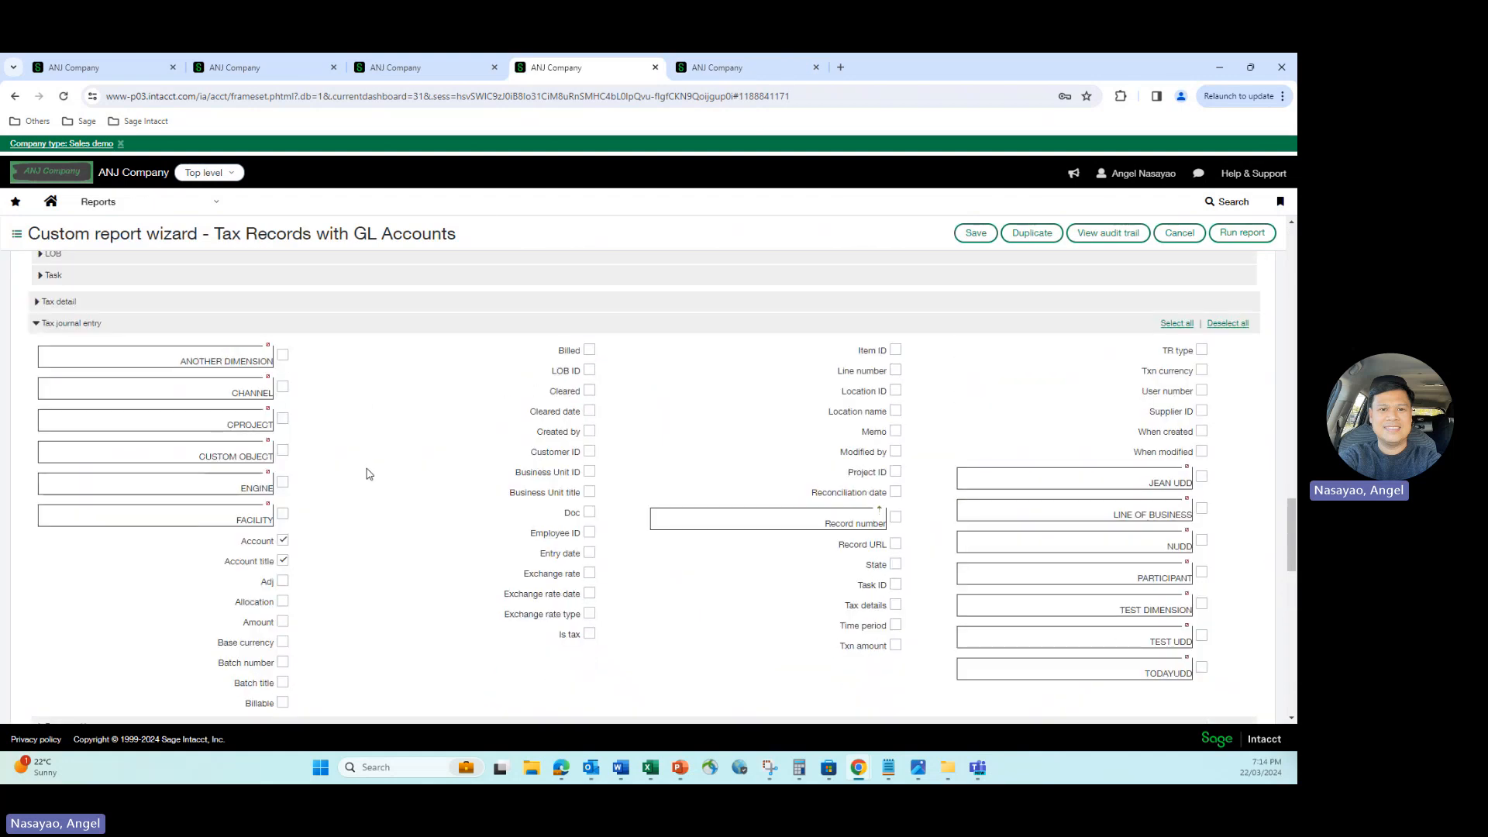
scroll(369, 473, "up", 14)
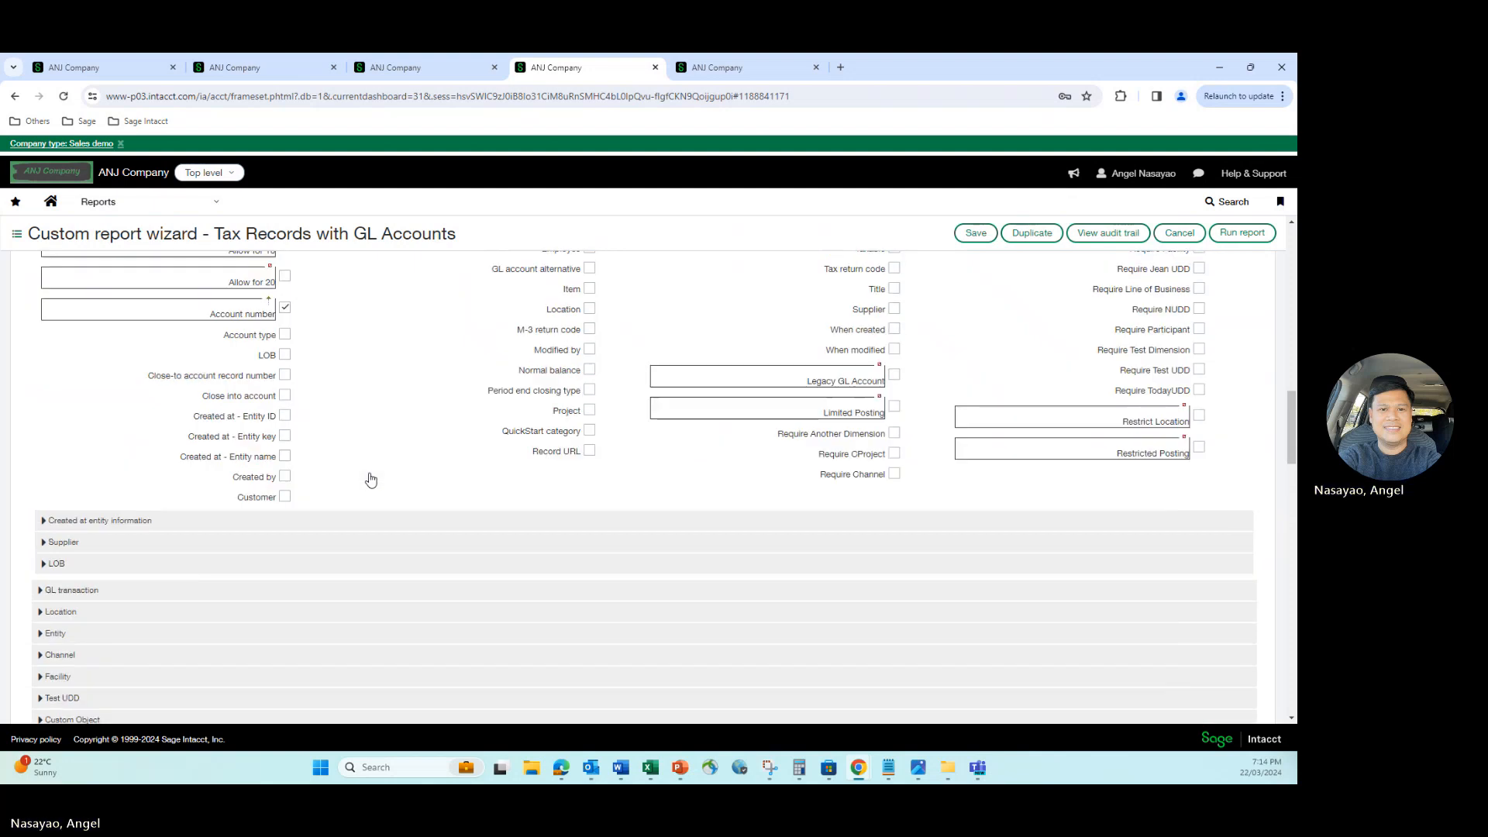
scroll(357, 488, "up", 4)
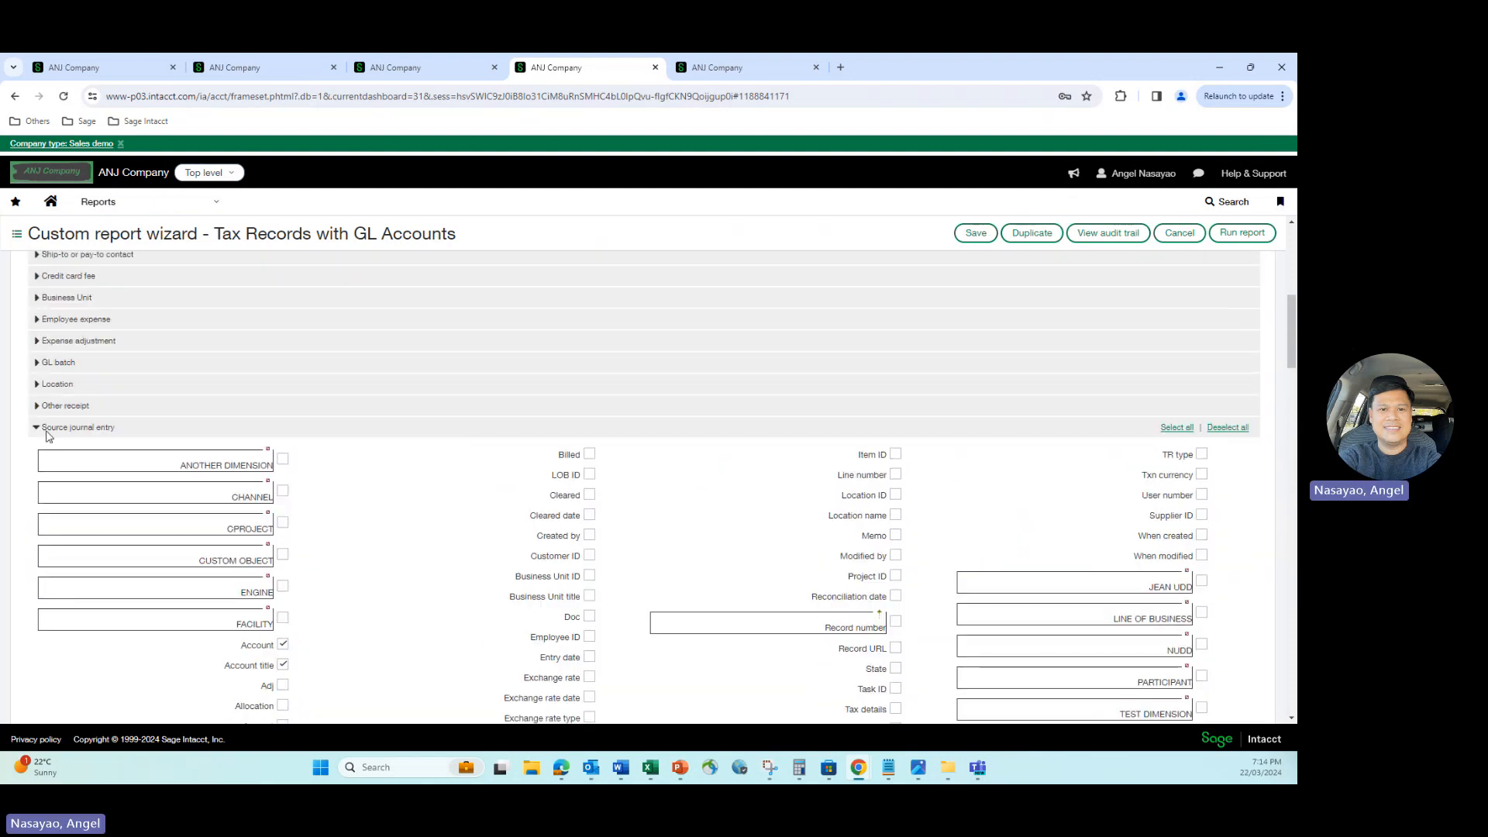
scroll(410, 458, "down", 10)
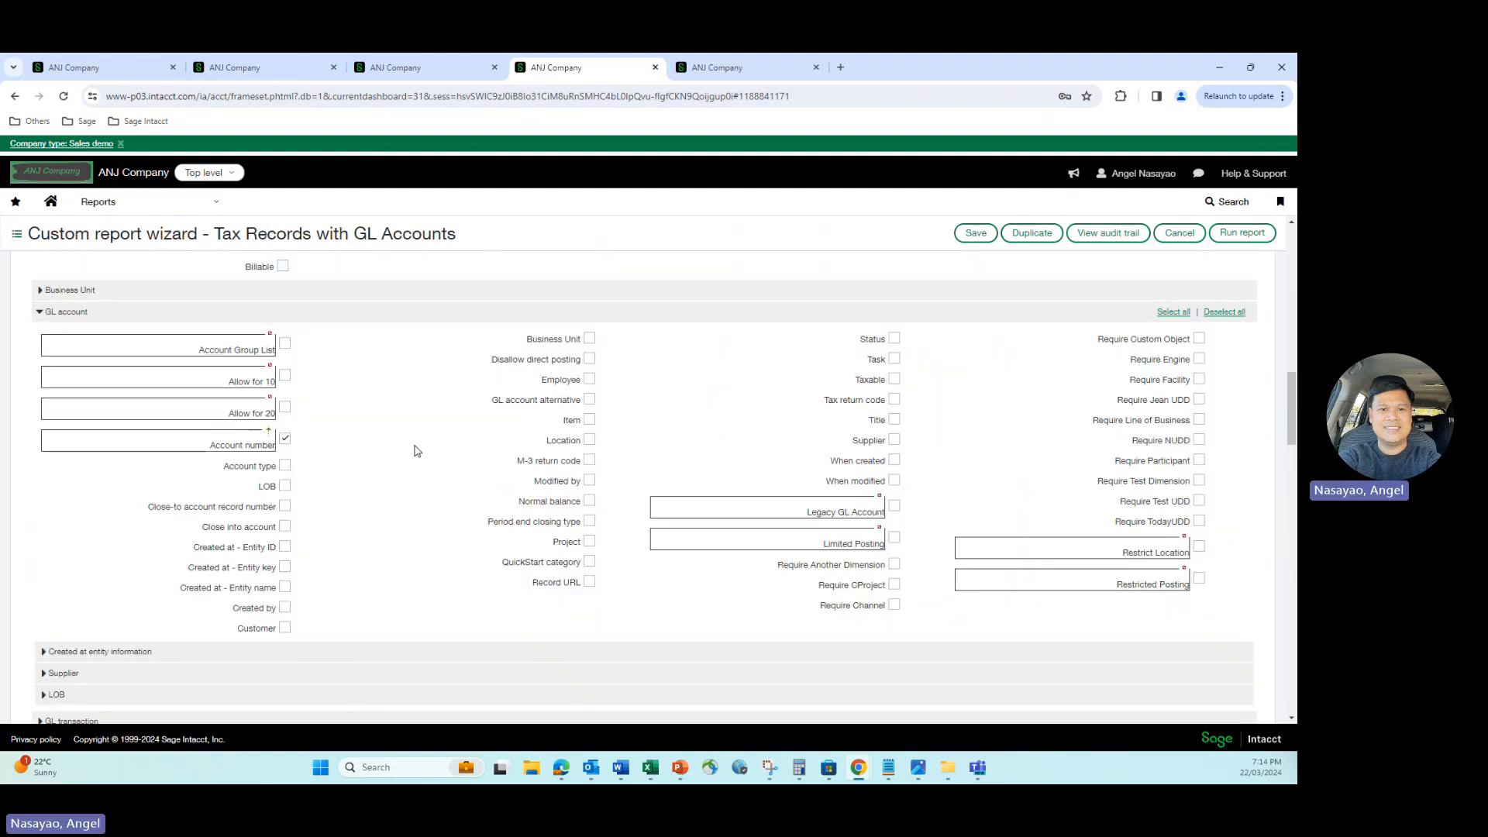
scroll(419, 453, "down", 12)
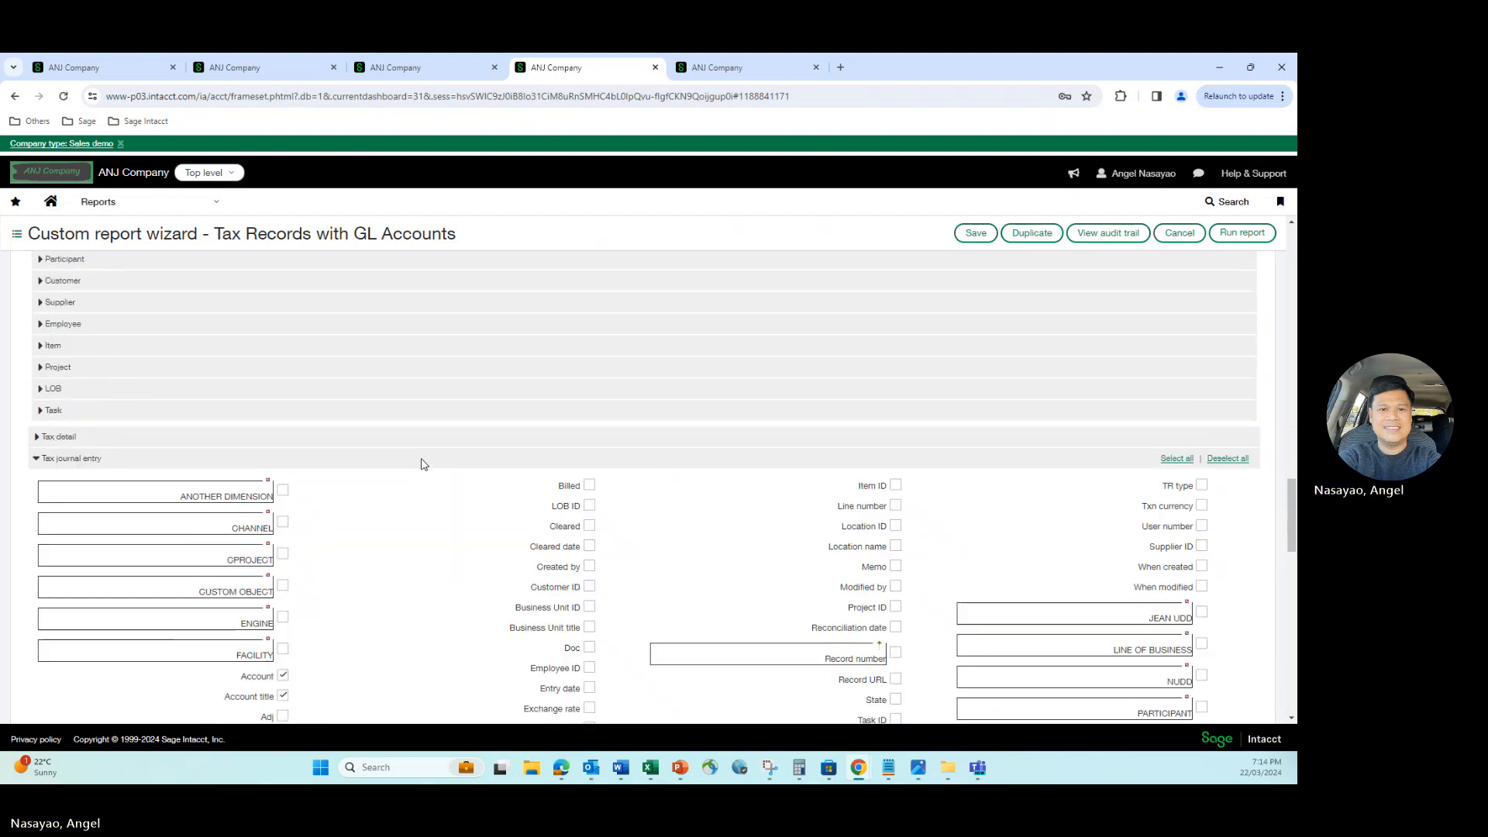
scroll(418, 463, "down", 2)
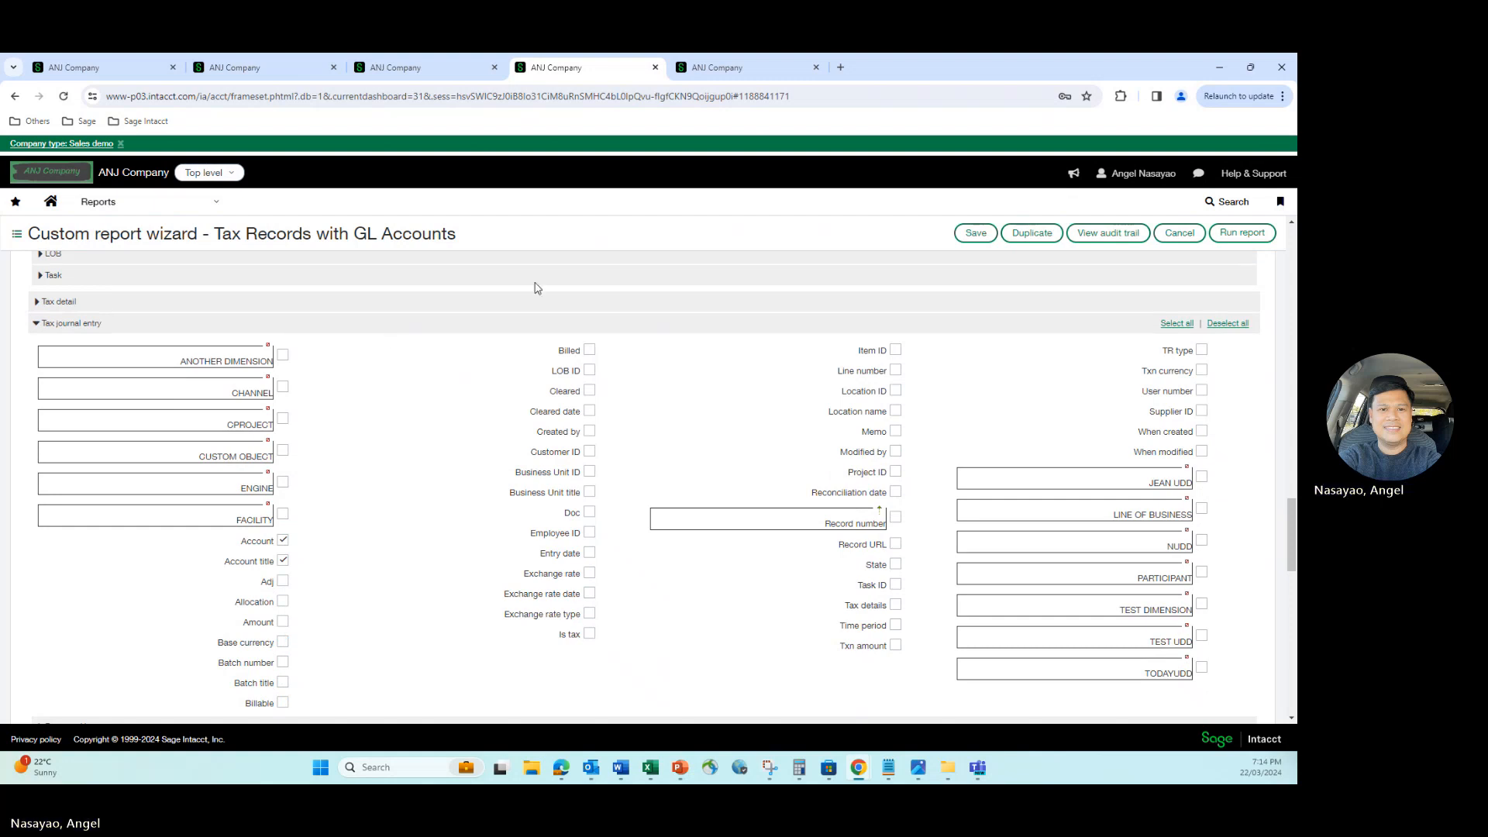
left_click(744, 68)
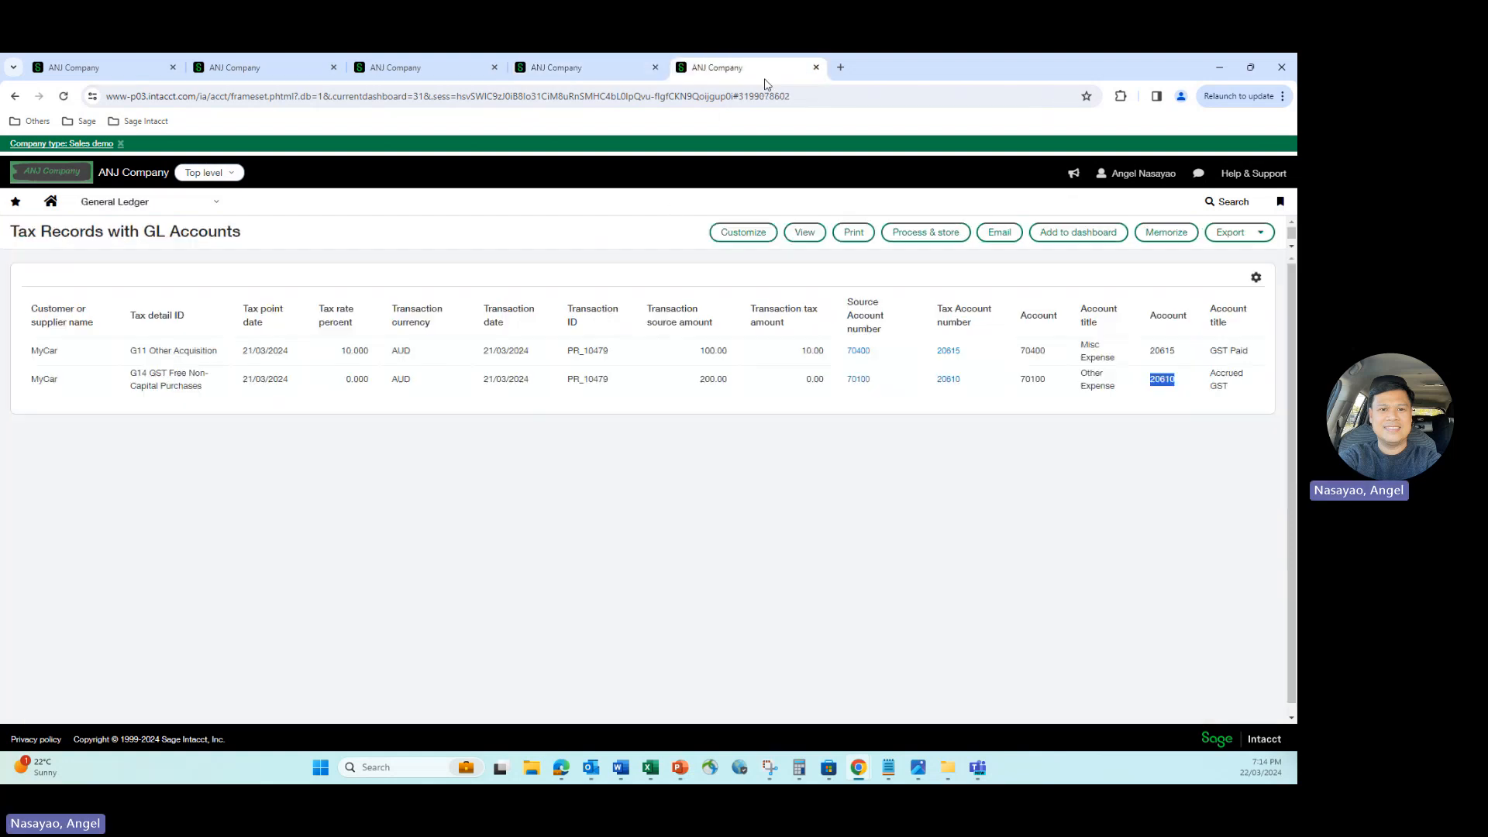